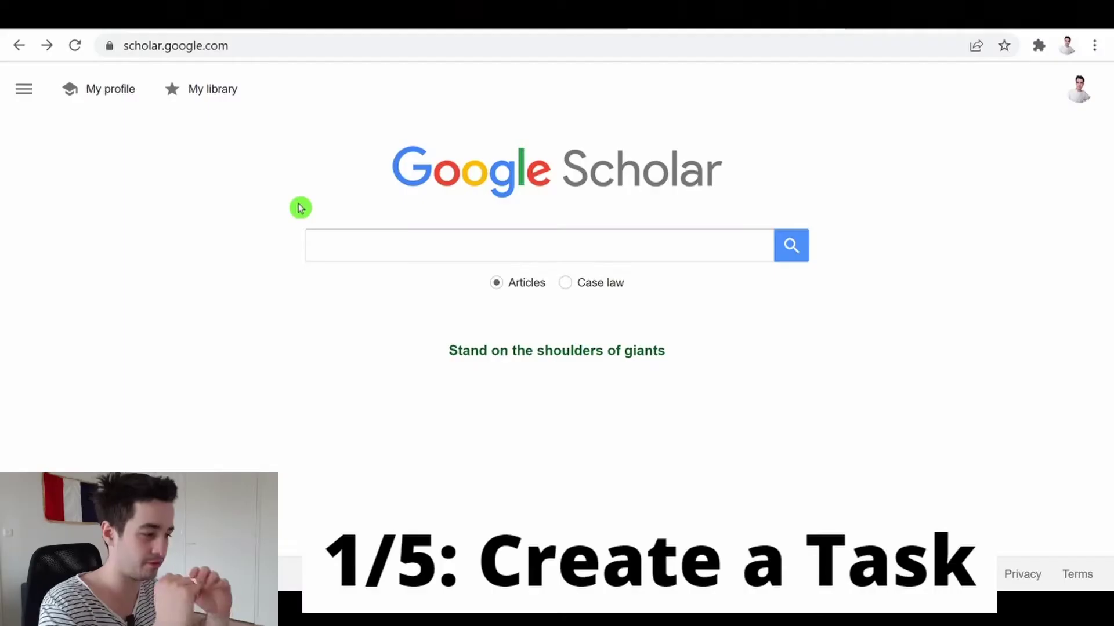
Copy the scholar.google.com address from Chrome and return to the Octoparse home screen
{"action": "left_click", "coordinate": [97, 49]}
{"action": "key", "text": "ctrl+c"}
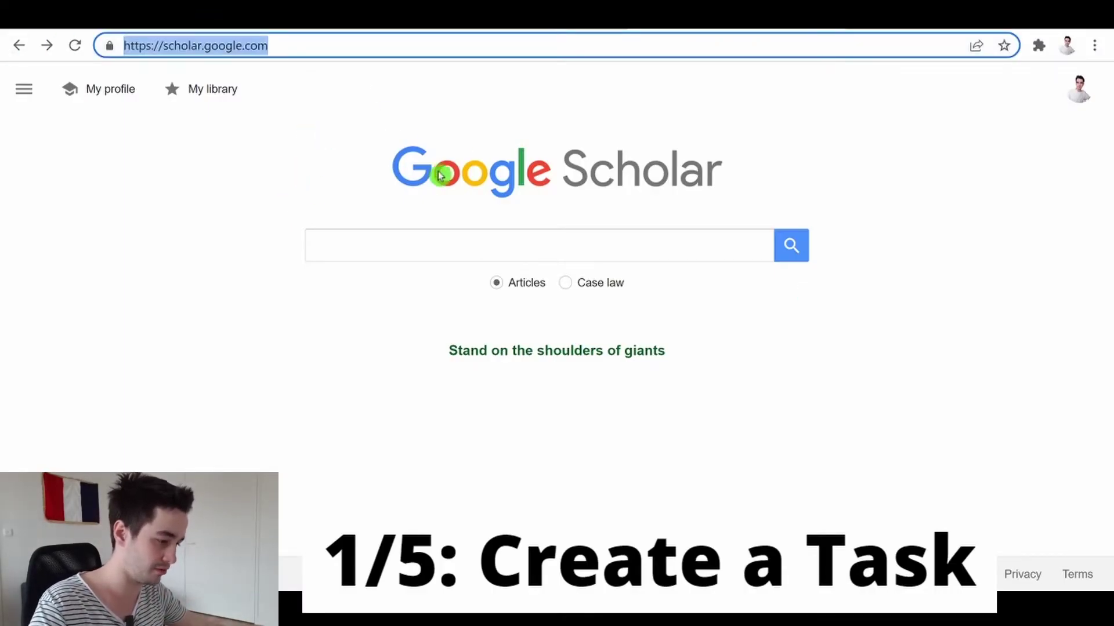
{"action": "left_click", "coordinate": [305, 315]}
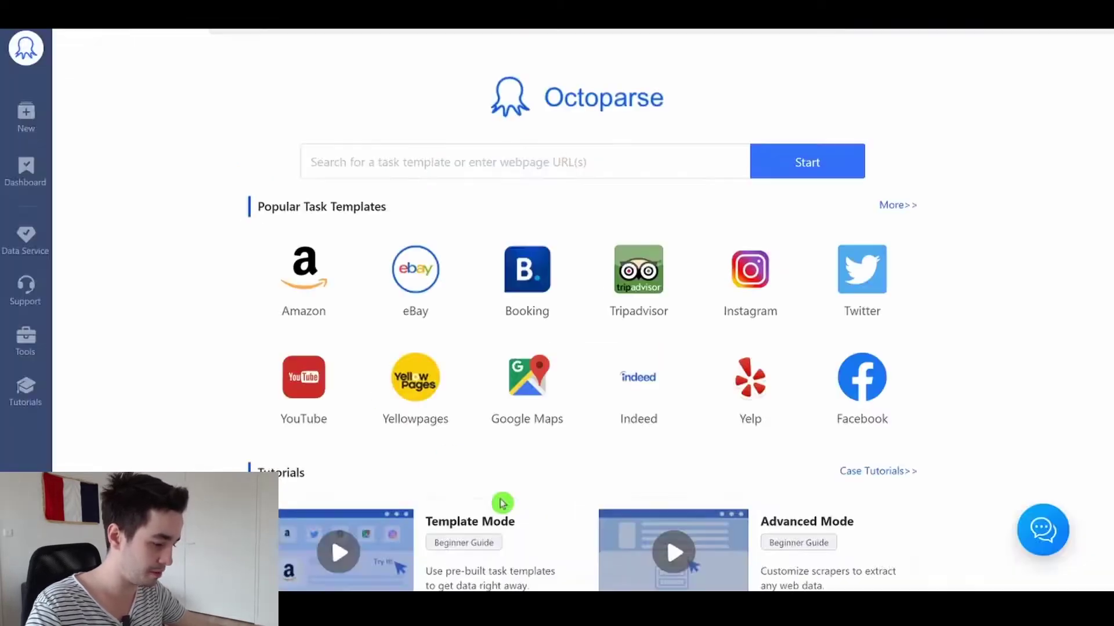
{"action": "left_click", "coordinate": [522, 162]}
{"action": "key", "text": "ctrl+v"}
{"action": "left_click", "coordinate": [804, 157]}
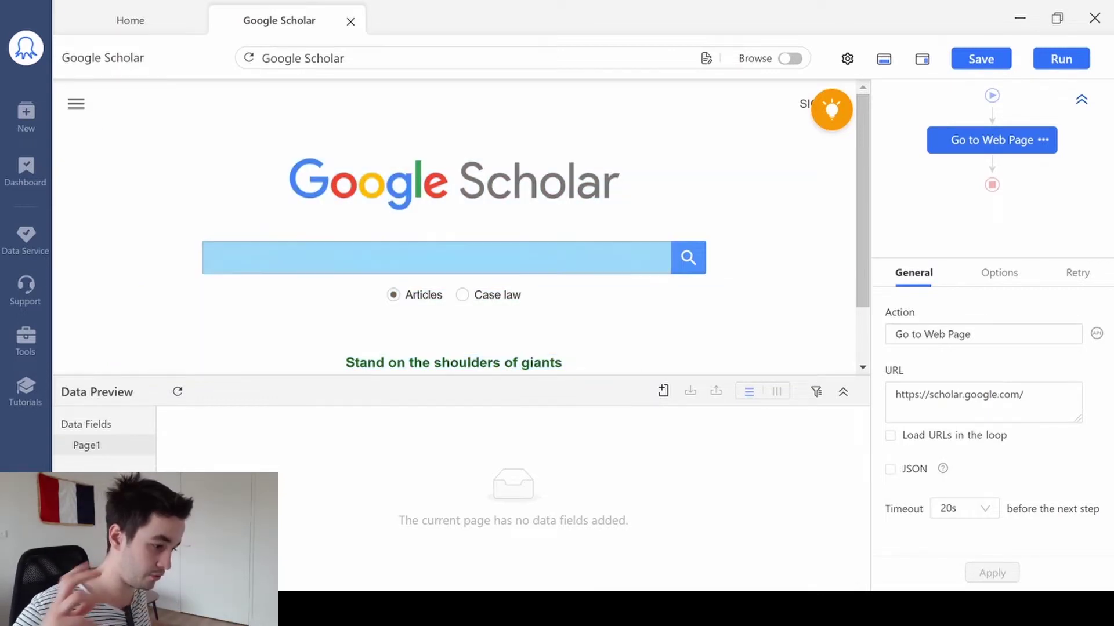
Add an Enter text step typing 'English literature' into the Scholar search box
{"action": "left_click", "coordinate": [539, 257]}
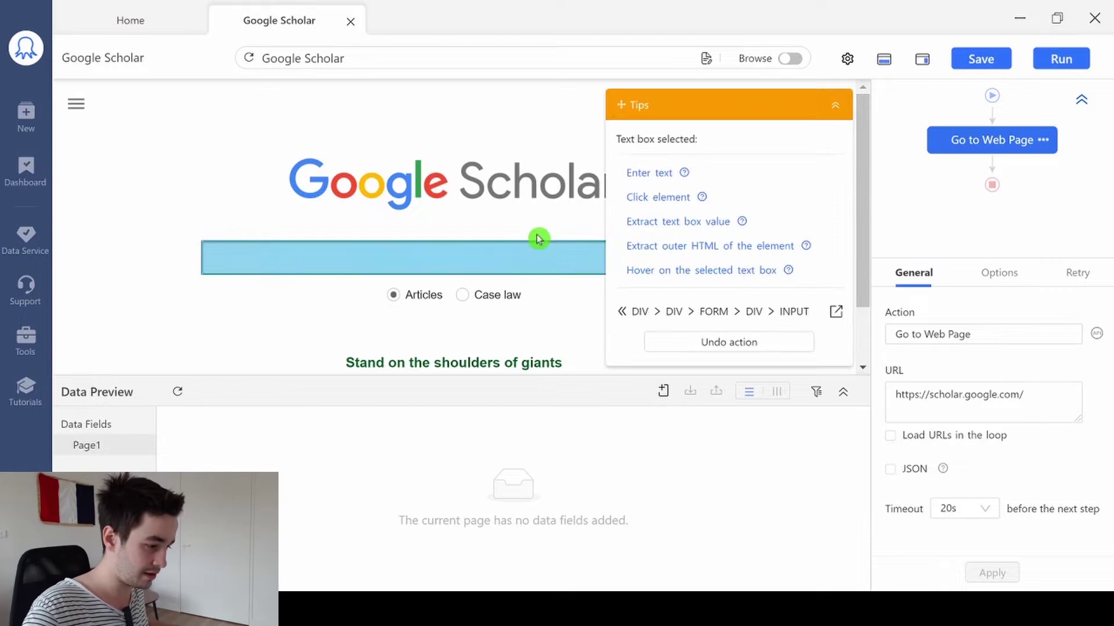
{"action": "left_click", "coordinate": [648, 174]}
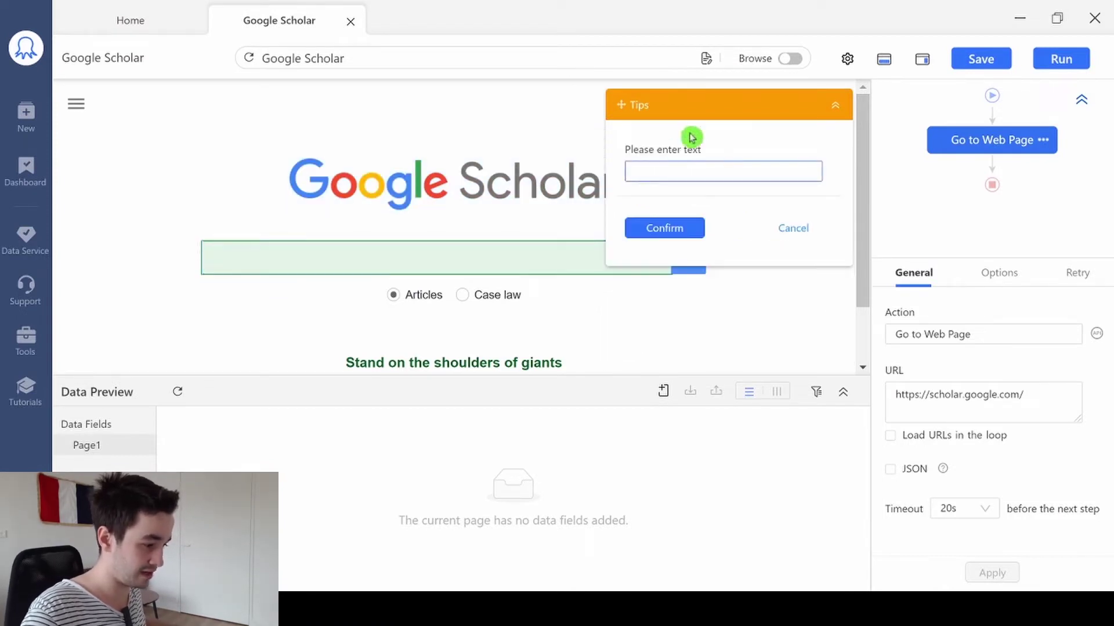
{"action": "left_click_drag", "start_coordinate": [704, 109], "coordinate": [790, 79]}
{"action": "left_click", "coordinate": [777, 141]}
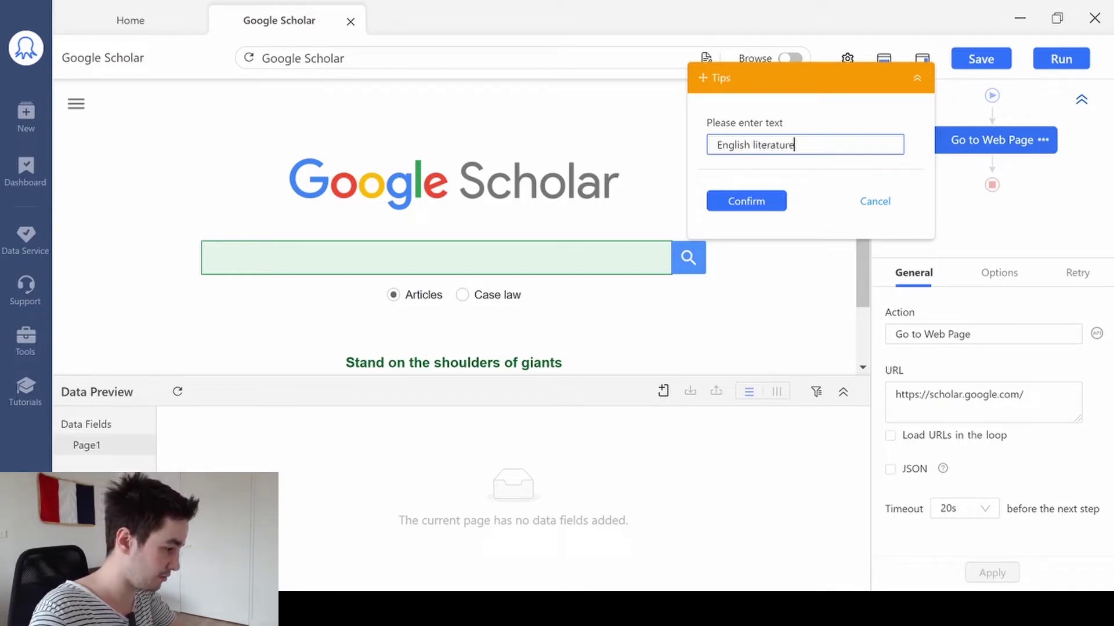
{"action": "left_click", "coordinate": [746, 201]}
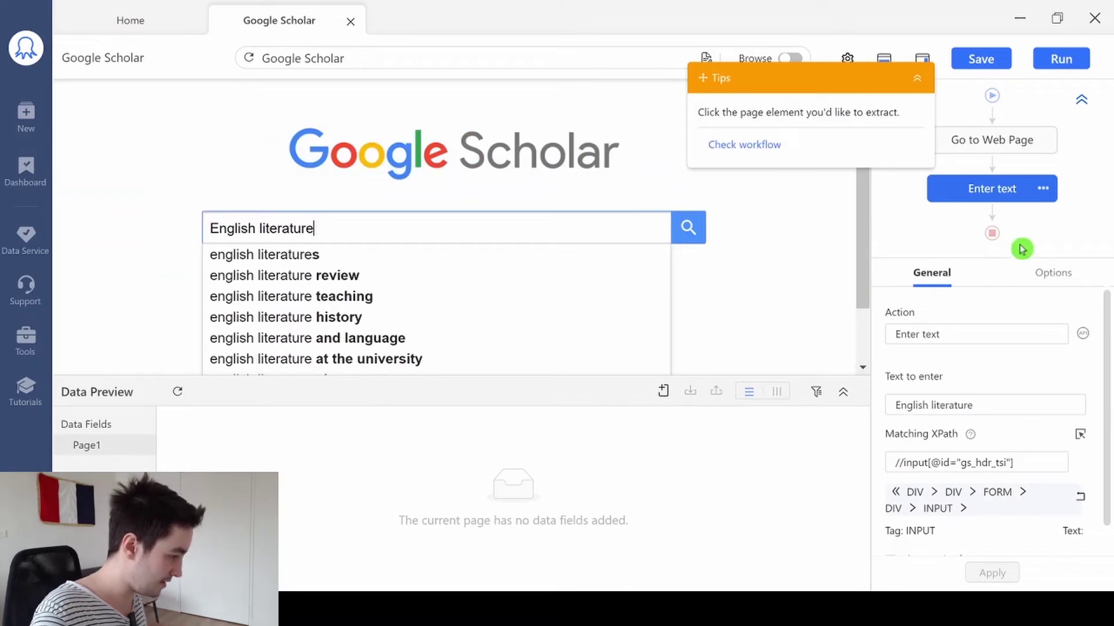
Set the text step to hit Enter, wait 3s, and load with AJAX (15s timeout)
{"action": "left_click", "coordinate": [1055, 274]}
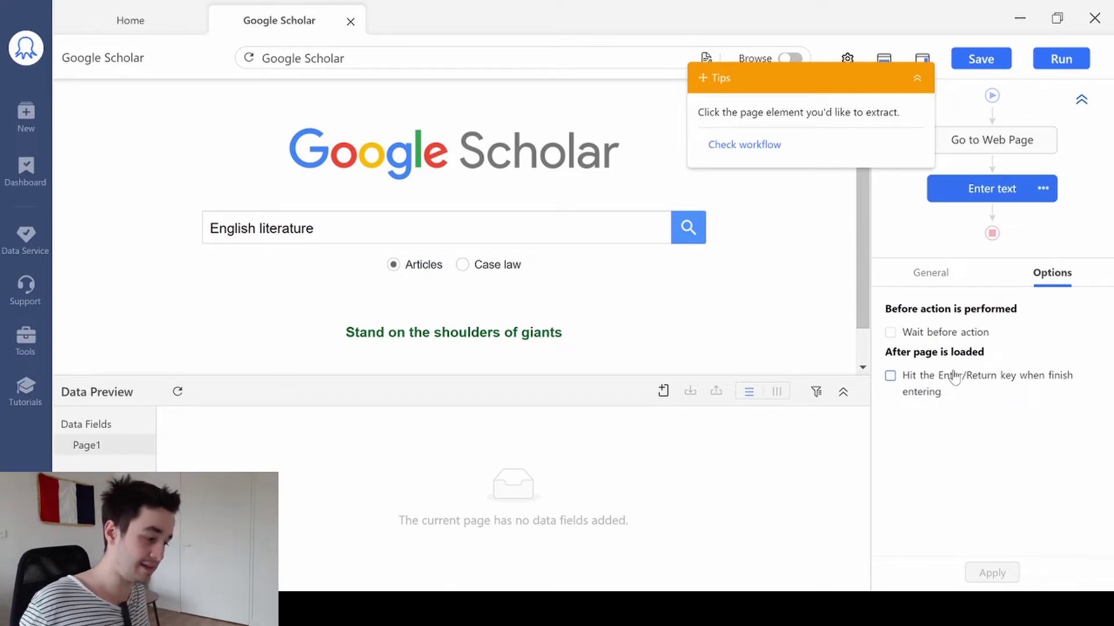
{"action": "left_click", "coordinate": [976, 382]}
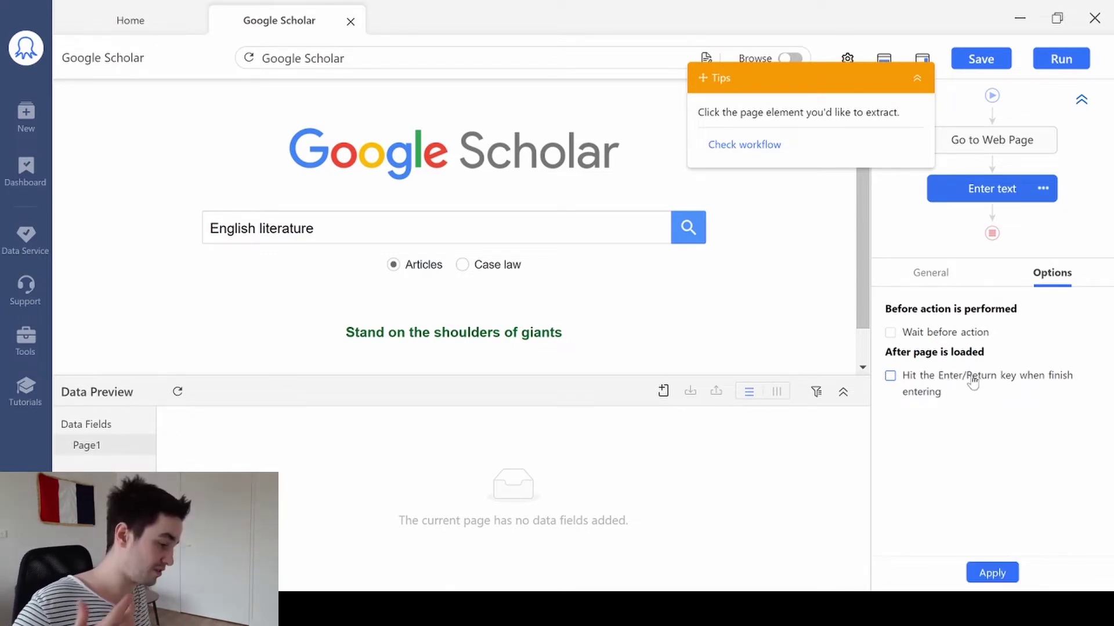
{"action": "left_click", "coordinate": [972, 382]}
{"action": "left_click", "coordinate": [982, 413]}
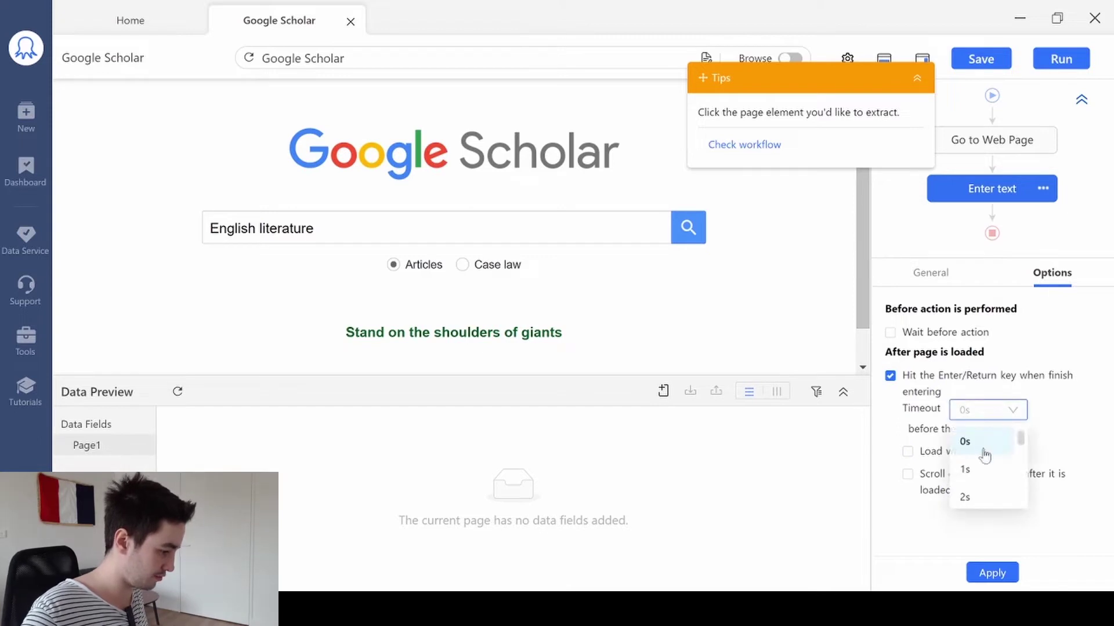
{"action": "scroll", "coordinate": [981, 452], "scroll_direction": "down", "scroll_amount": 1}
{"action": "left_click", "coordinate": [979, 448]}
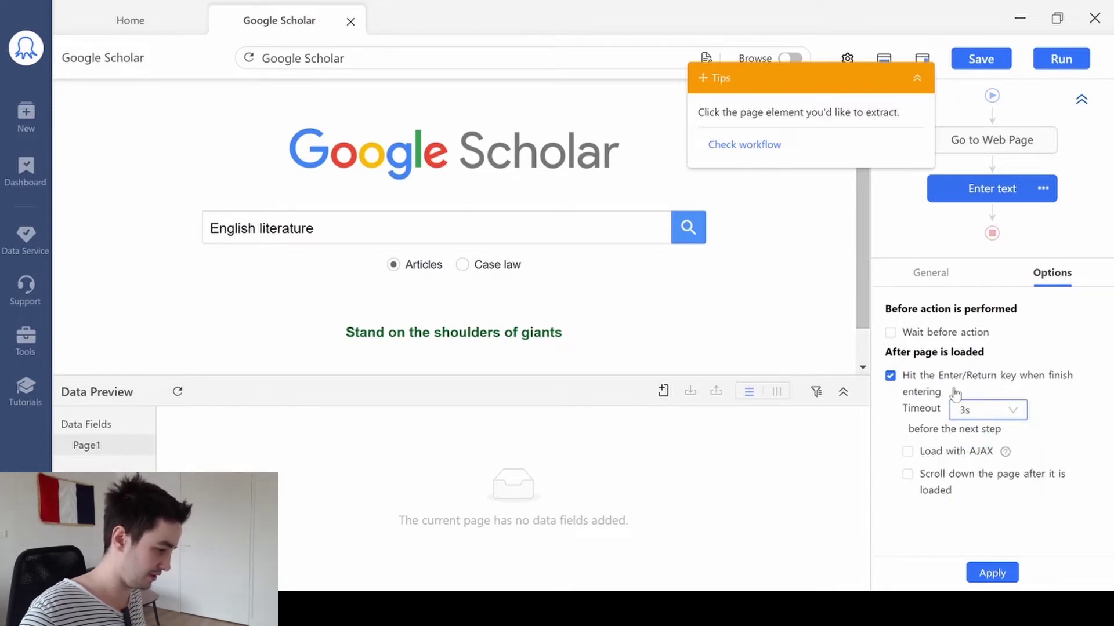
{"action": "left_click", "coordinate": [902, 432]}
{"action": "left_click", "coordinate": [930, 453]}
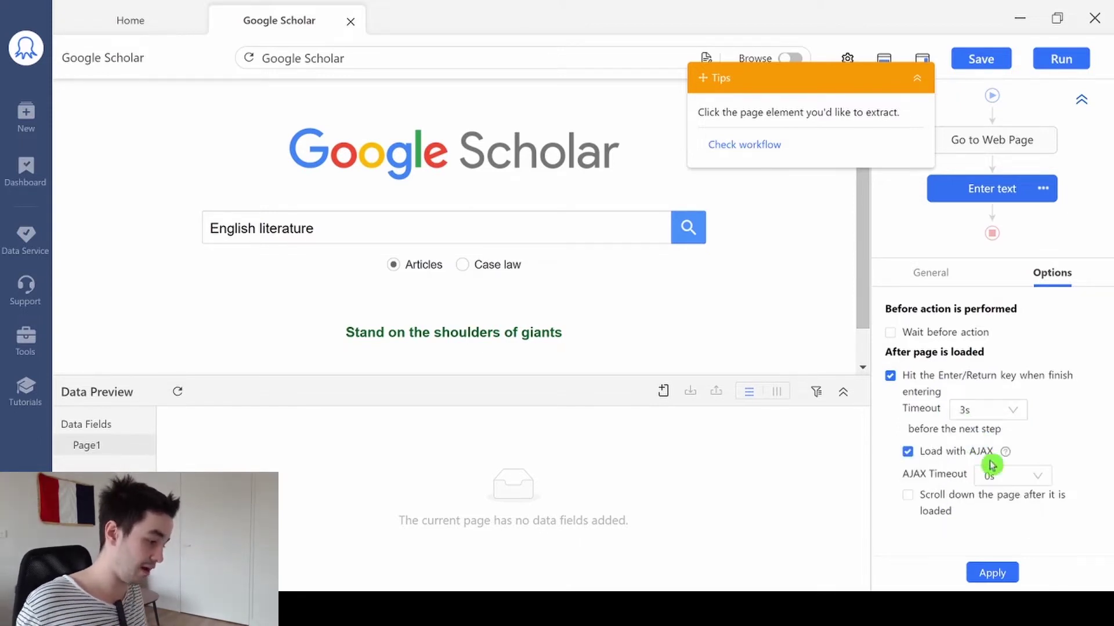
{"action": "left_click", "coordinate": [1003, 478]}
{"action": "scroll", "coordinate": [993, 435], "scroll_direction": "down", "scroll_amount": 5}
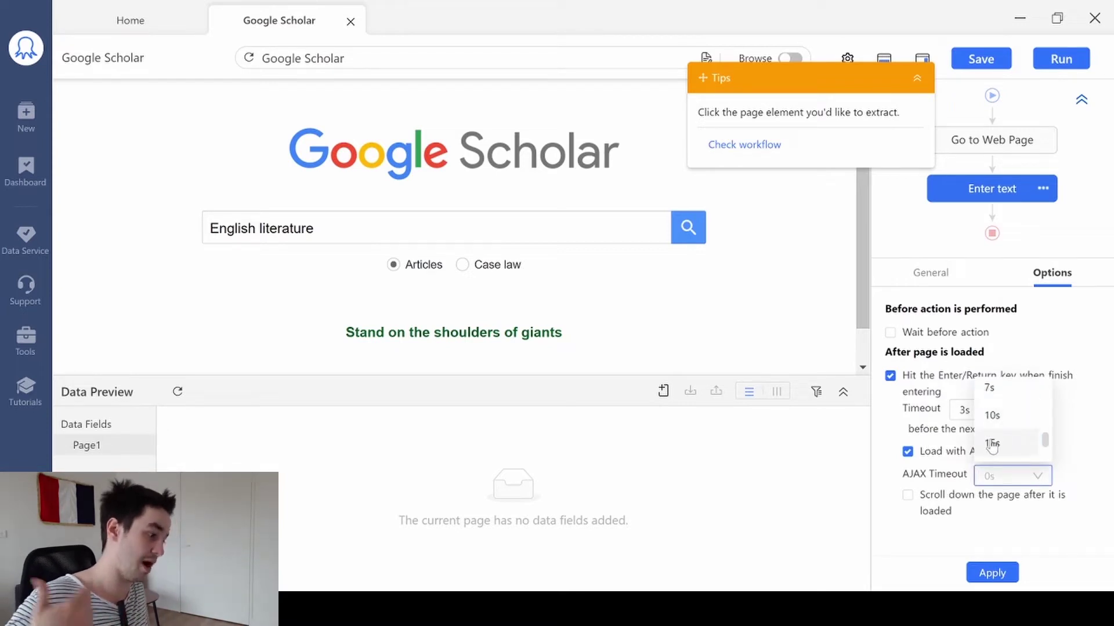
{"action": "left_click", "coordinate": [992, 444]}
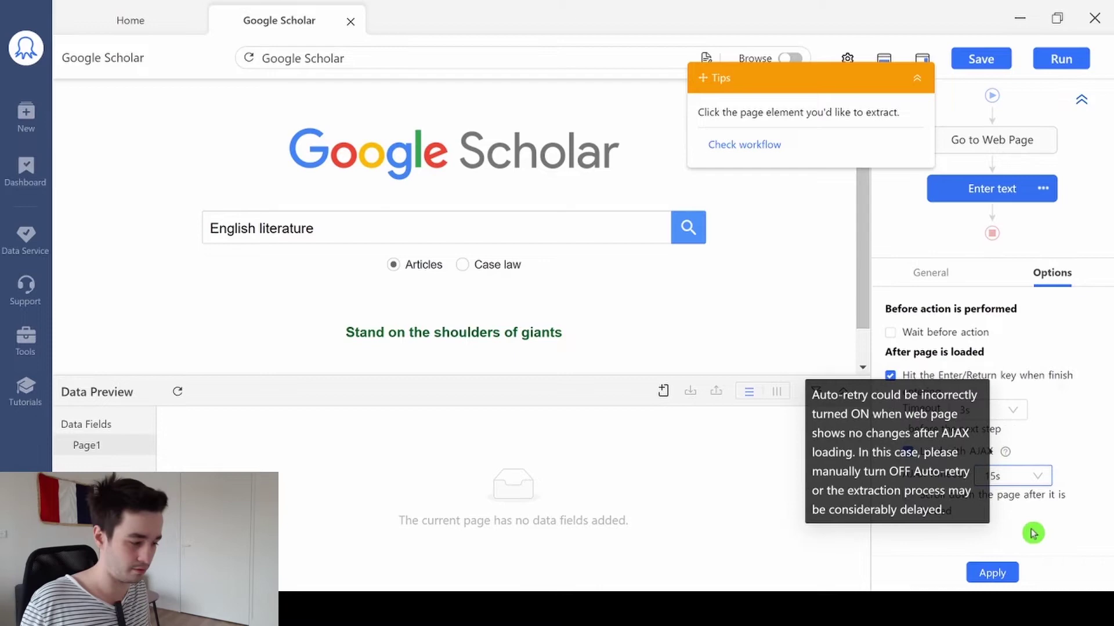
{"action": "left_click", "coordinate": [1006, 572]}
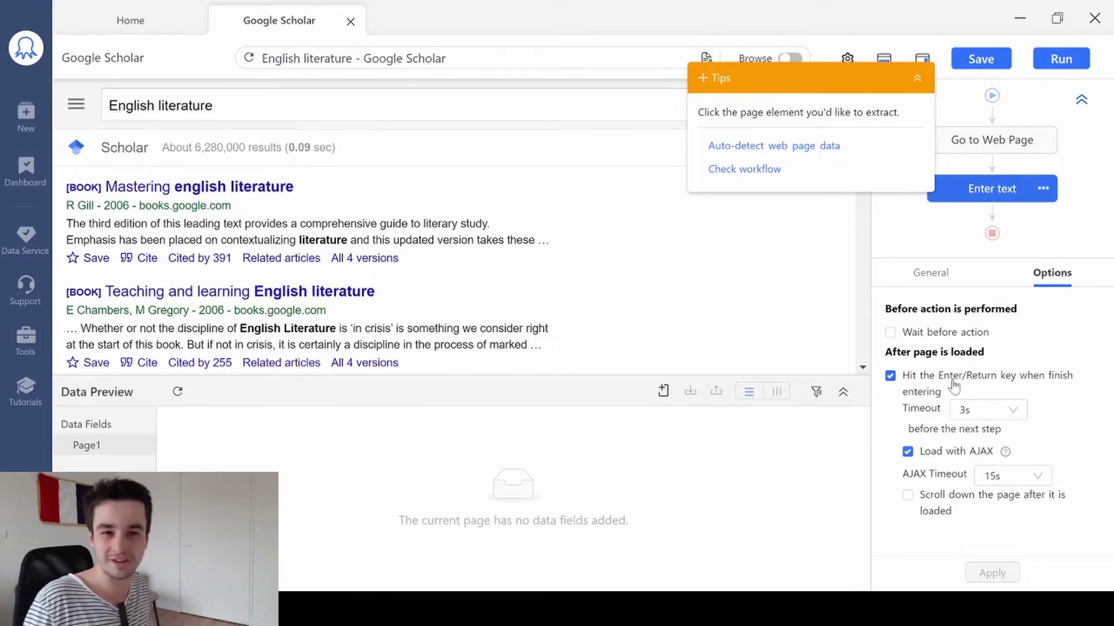
Insert a Loop Item before the Enter text step
{"action": "left_click", "coordinate": [916, 80]}
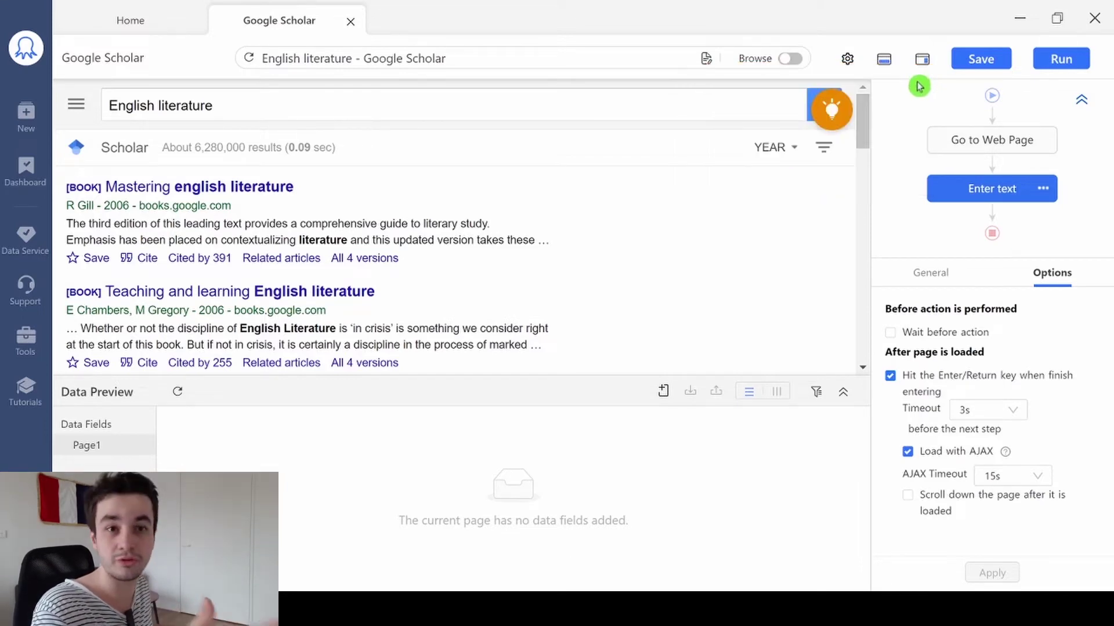
{"action": "left_click", "coordinate": [989, 164]}
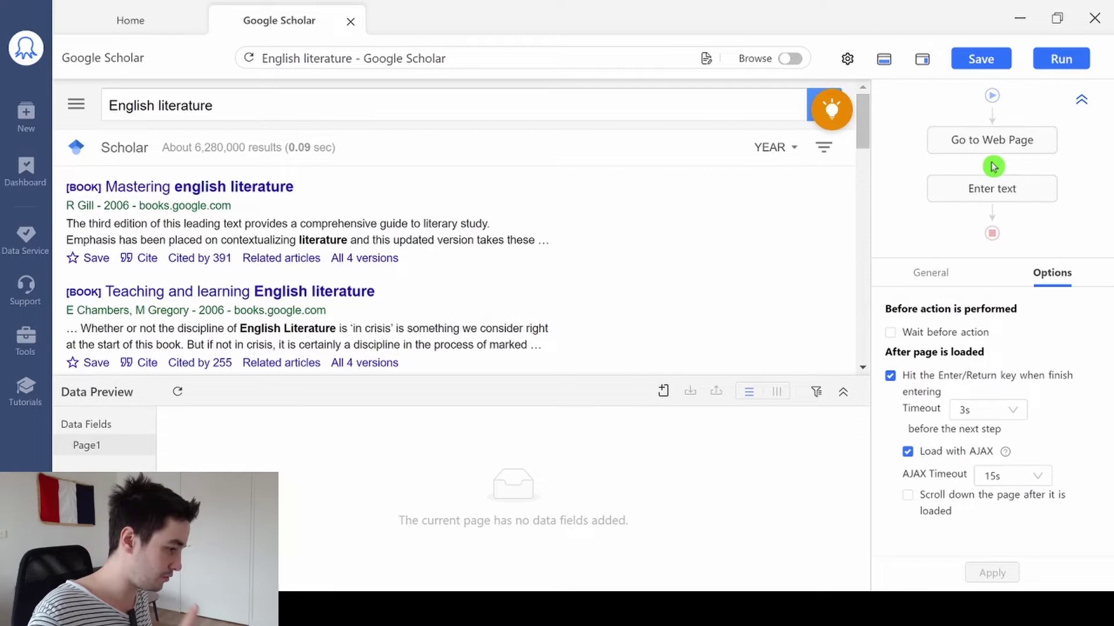
{"action": "left_click", "coordinate": [992, 167]}
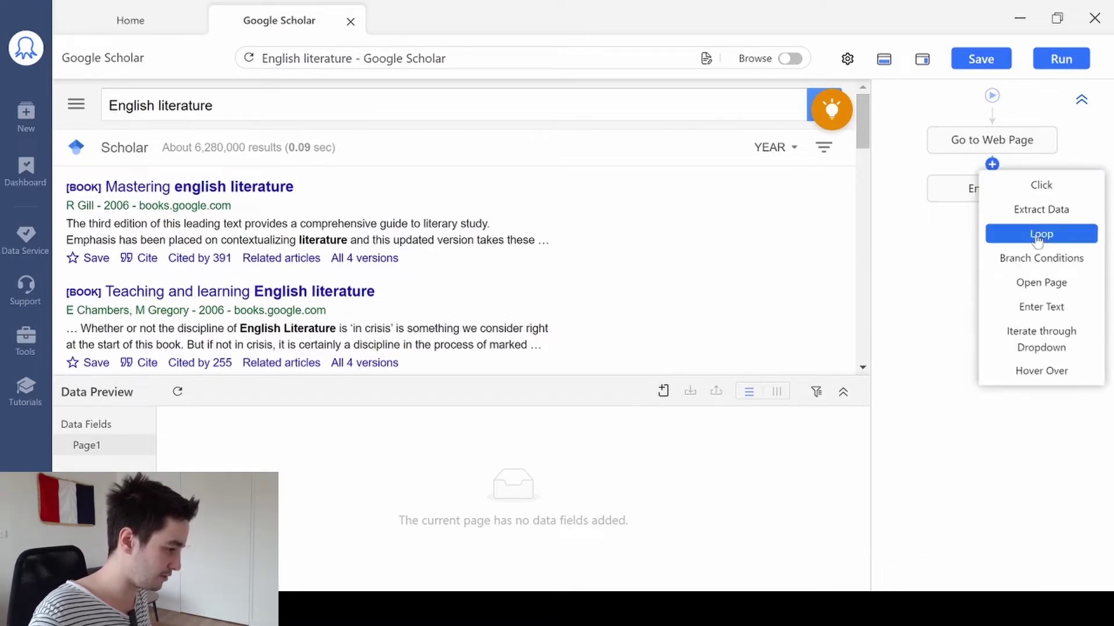
{"action": "left_click", "coordinate": [1039, 234]}
{"action": "left_click", "coordinate": [980, 191]}
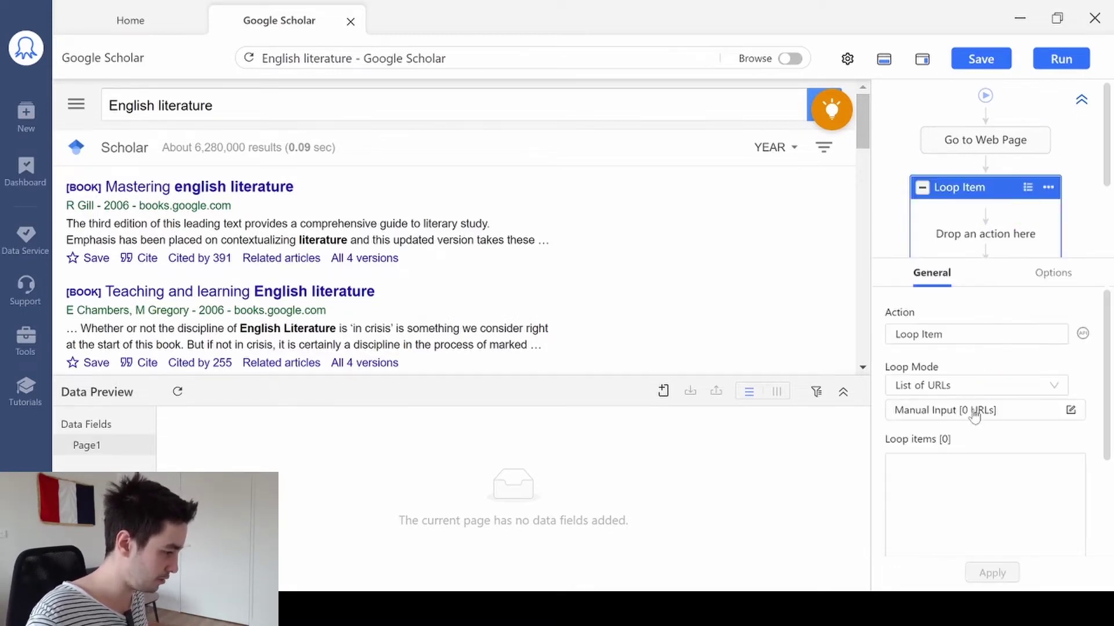
Set the loop to Text List mode with Data mining, Big data and Web scraping
{"action": "left_click", "coordinate": [1059, 376]}
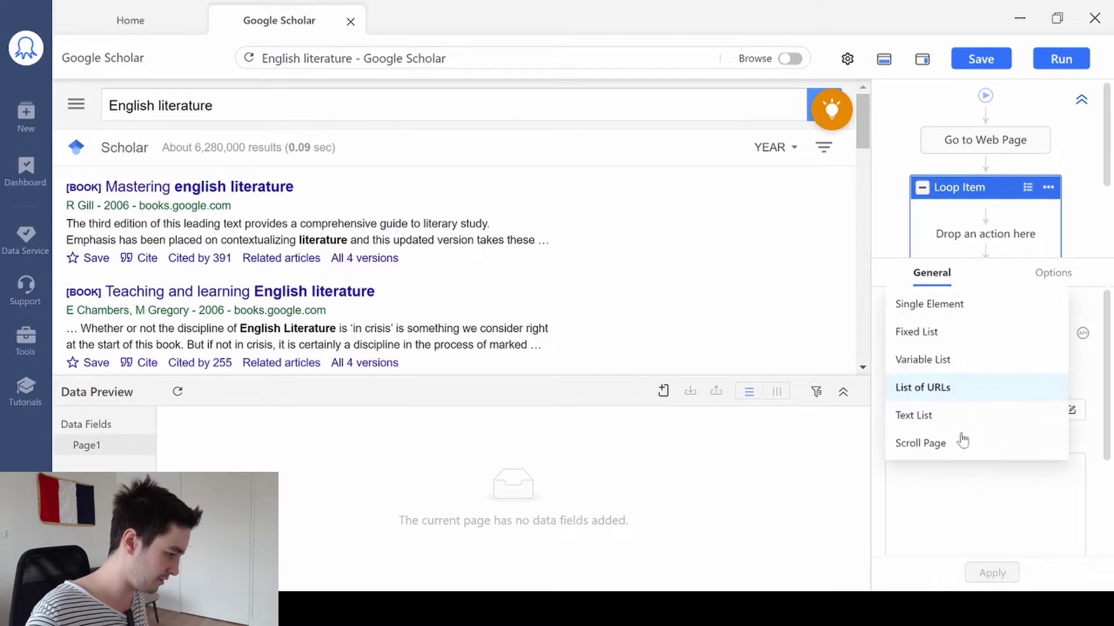
{"action": "left_click", "coordinate": [939, 419]}
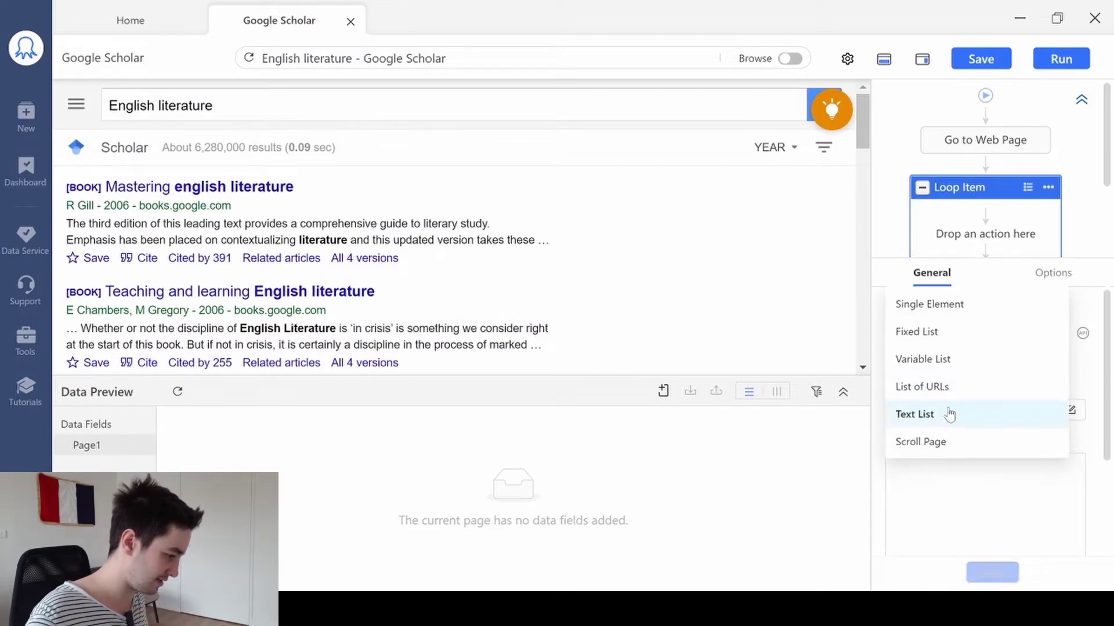
{"action": "left_click", "coordinate": [1068, 410]}
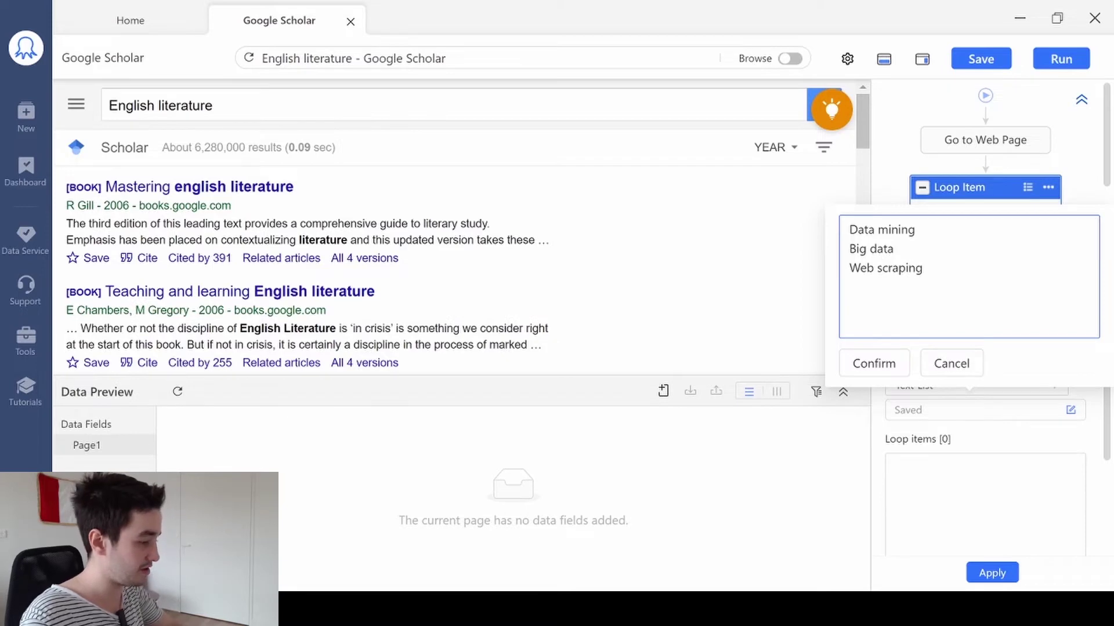
{"action": "left_click", "coordinate": [882, 366]}
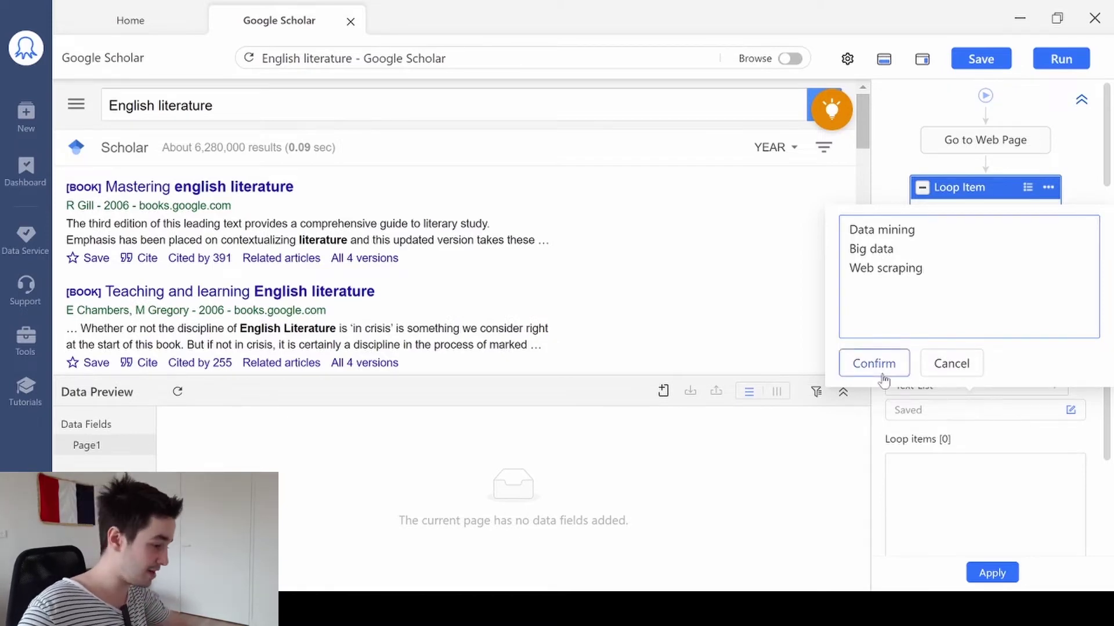
{"action": "left_click", "coordinate": [989, 572]}
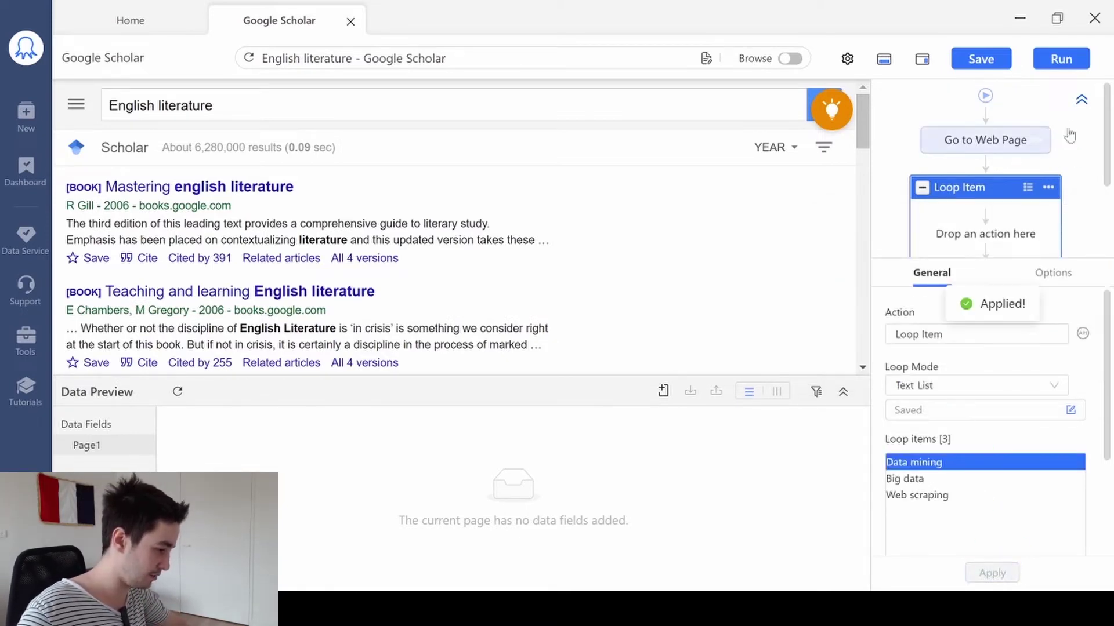
{"action": "left_click", "coordinate": [1052, 275]}
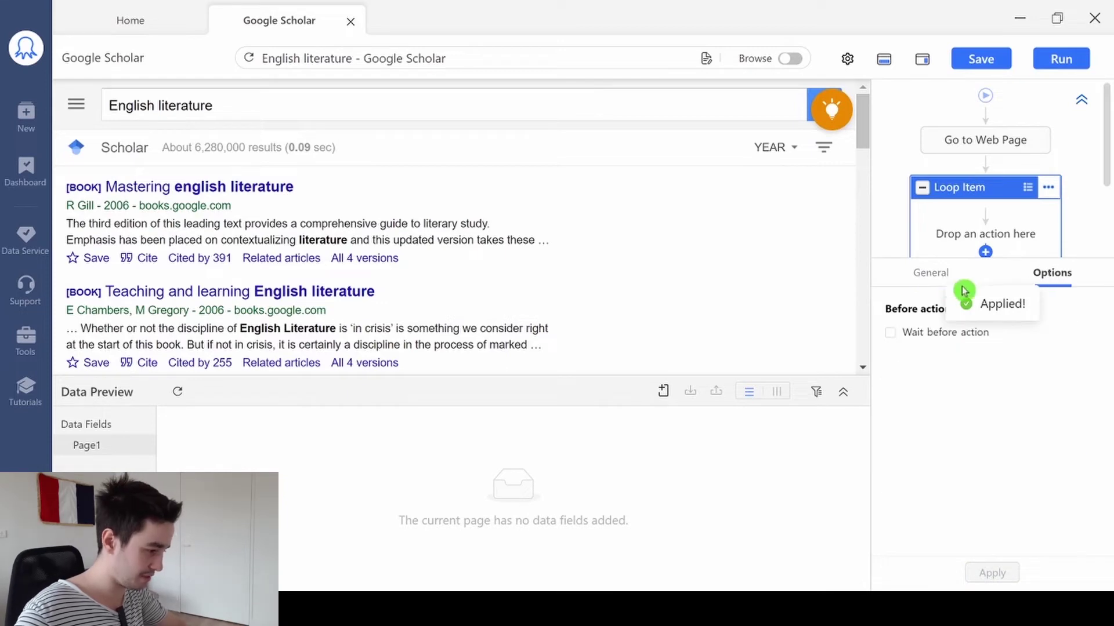
Move the Enter text step inside the Loop Item
{"action": "left_click", "coordinate": [932, 274]}
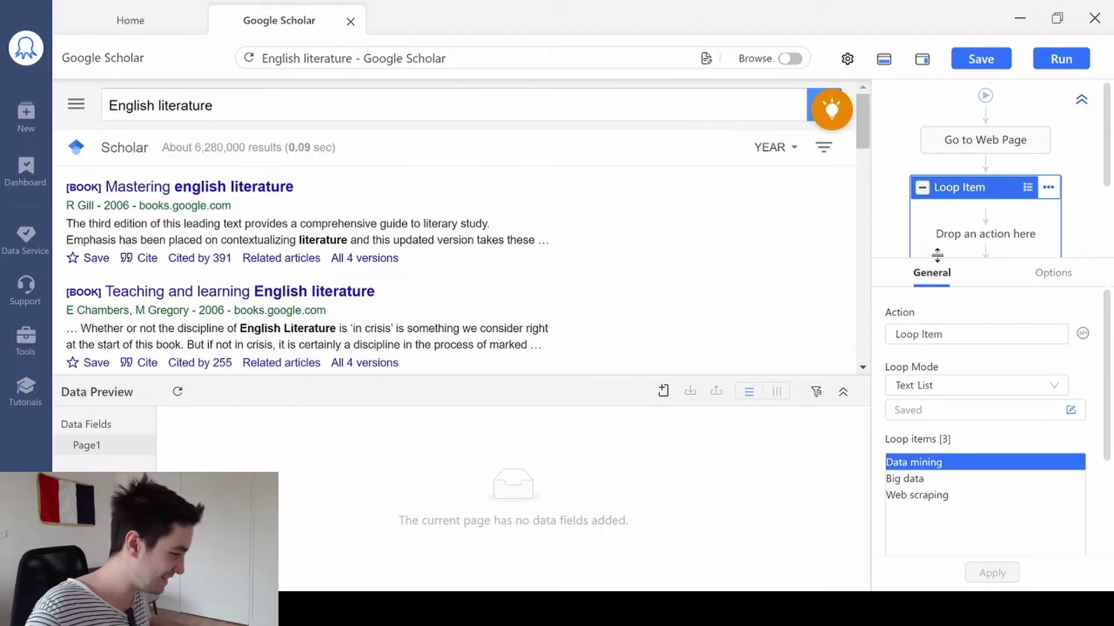
{"action": "left_click_drag", "start_coordinate": [936, 255], "coordinate": [956, 380]}
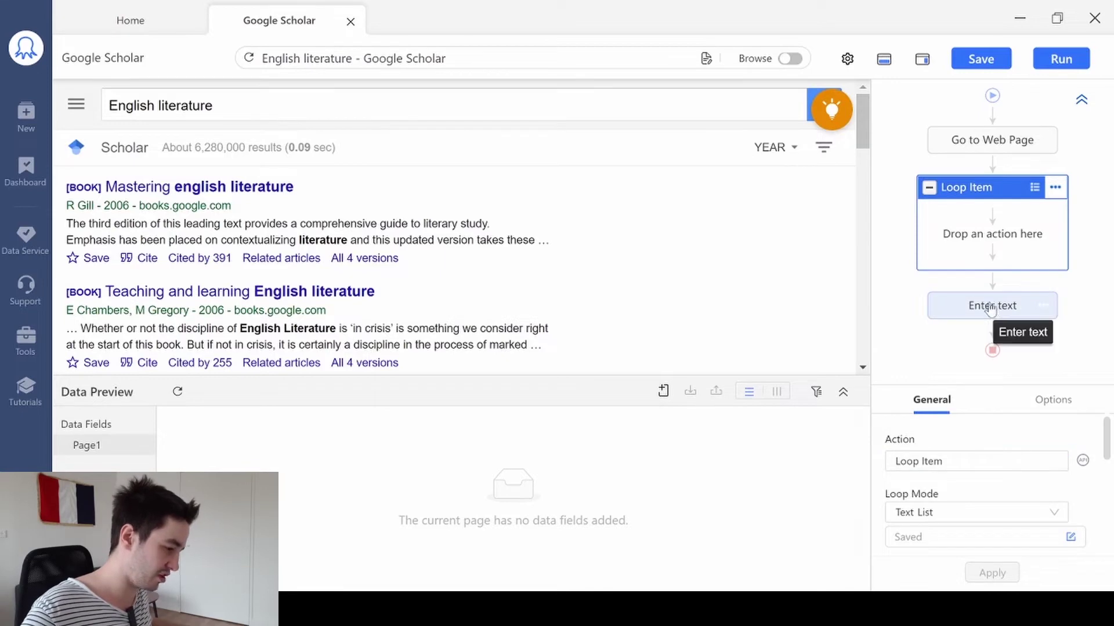
{"action": "left_click_drag", "start_coordinate": [990, 309], "coordinate": [989, 224]}
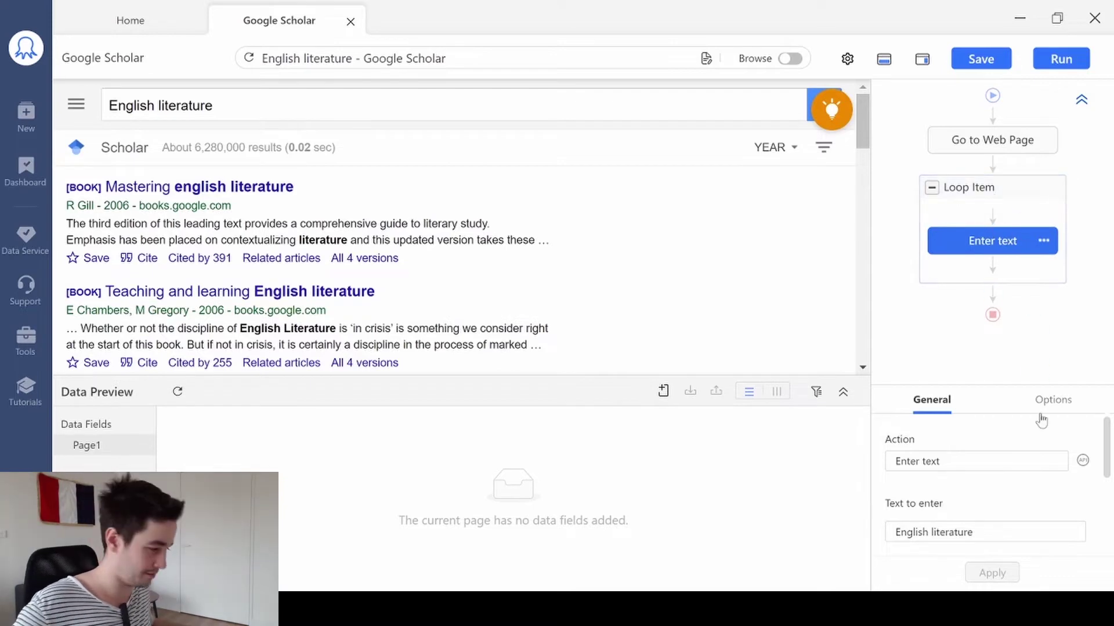
{"action": "left_click", "coordinate": [1001, 273]}
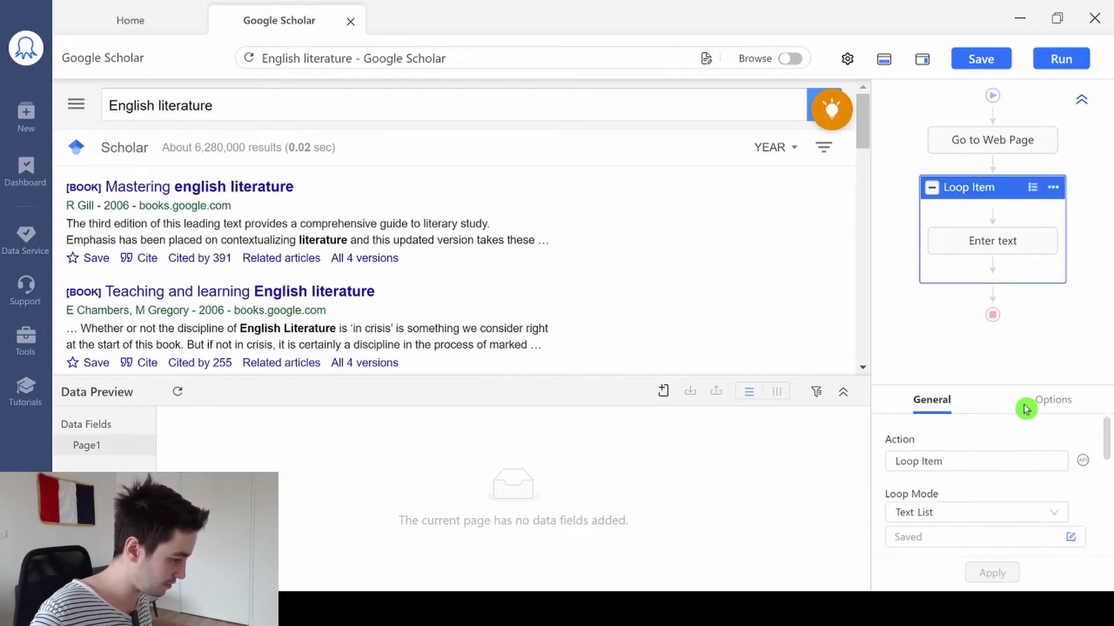
{"action": "left_click", "coordinate": [1026, 407]}
Make the text step use each loop keyword and preview the 'Data mining' search results
{"action": "left_click", "coordinate": [963, 242]}
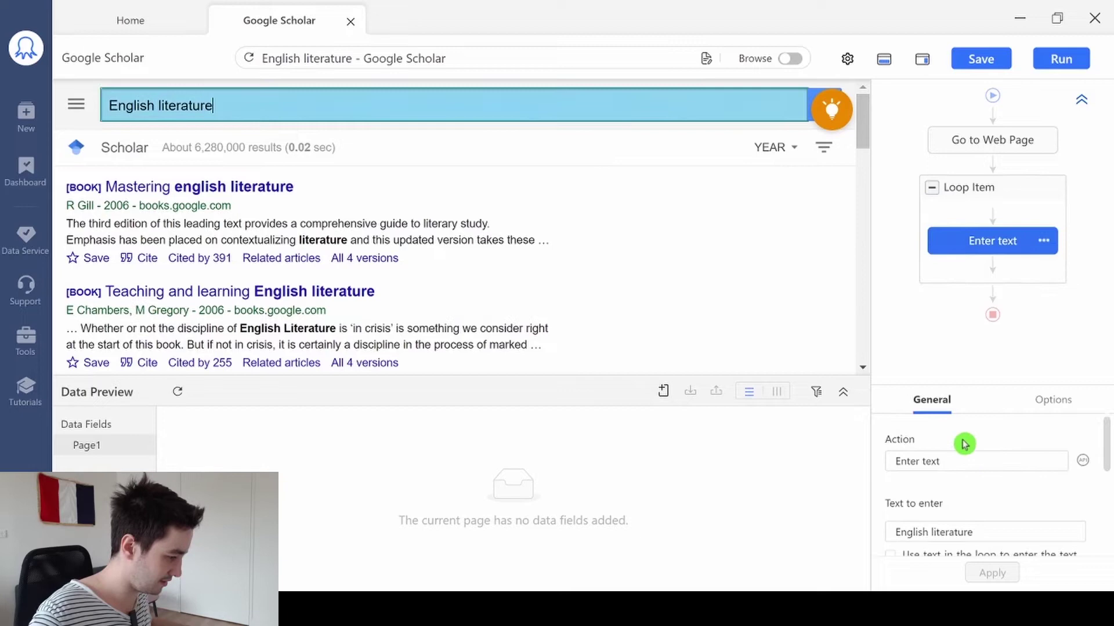
{"action": "scroll", "coordinate": [960, 464], "scroll_direction": "down", "scroll_amount": 2}
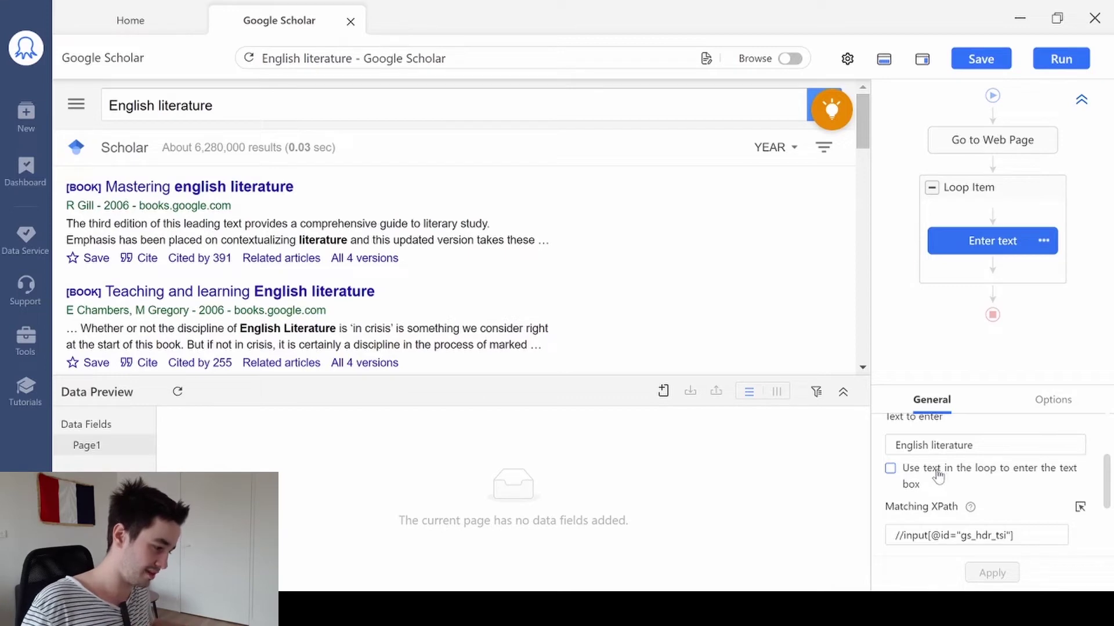
{"action": "left_click", "coordinate": [938, 473]}
{"action": "left_click", "coordinate": [1003, 573]}
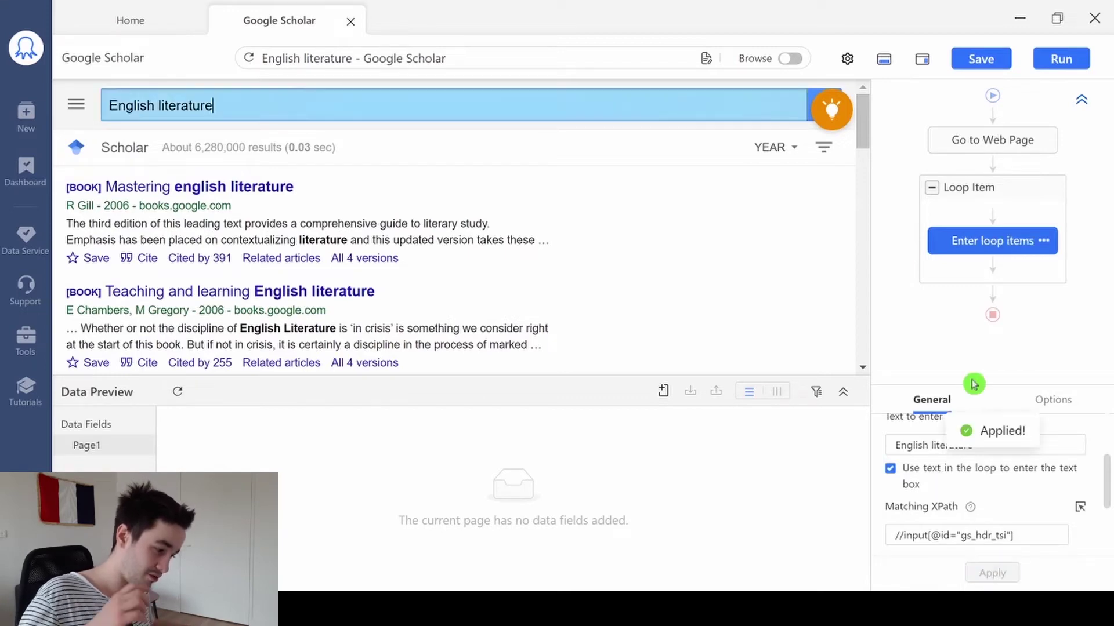
{"action": "left_click", "coordinate": [1065, 341]}
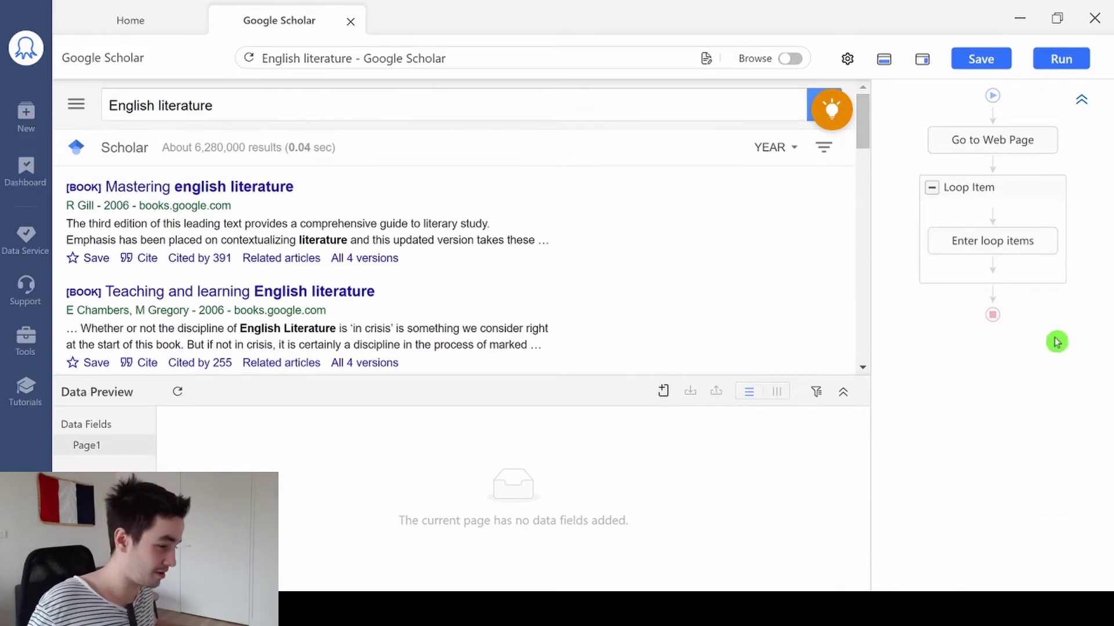
{"action": "left_click", "coordinate": [1001, 200]}
{"action": "left_click", "coordinate": [963, 241]}
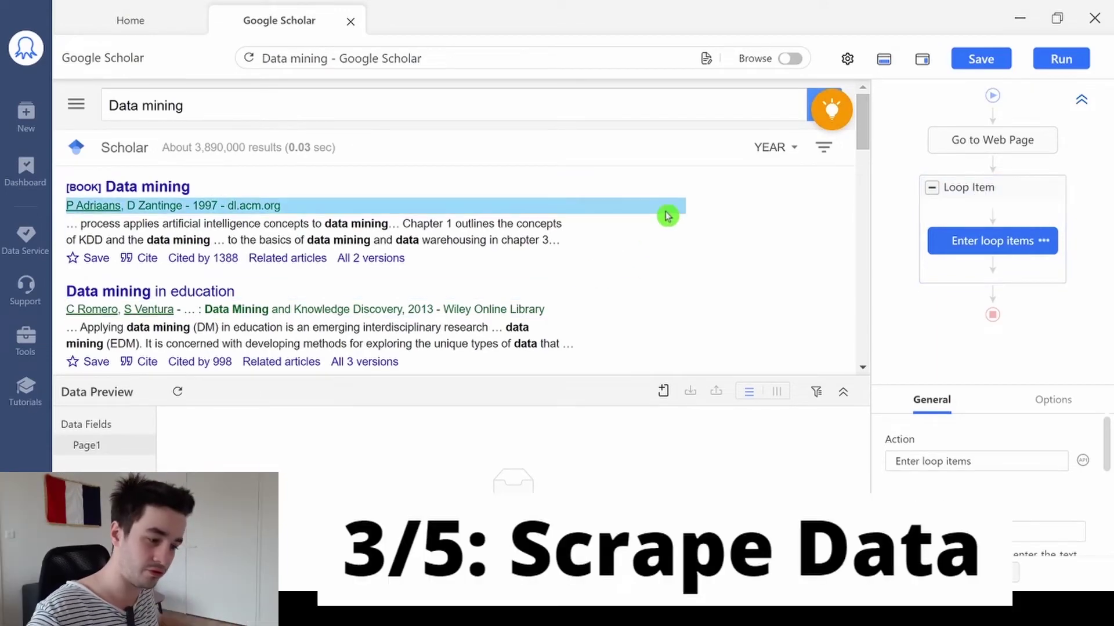
{"action": "left_click", "coordinate": [833, 110]}
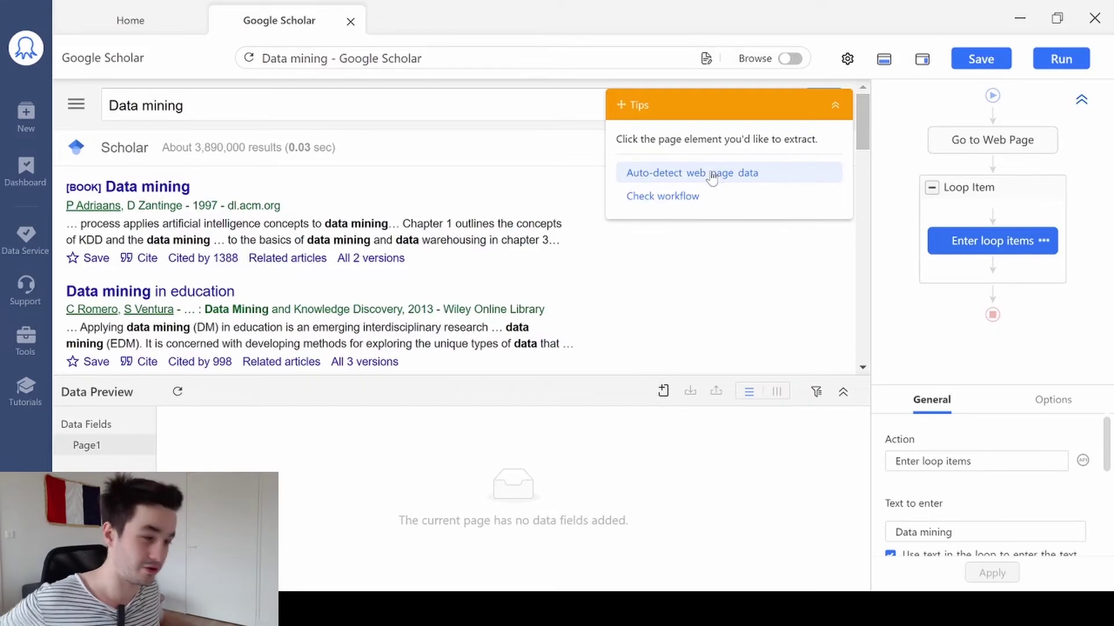
Auto-detect the results page, previewing 10 rows and 24 fields with pagination and scrolling
{"action": "left_click", "coordinate": [711, 176]}
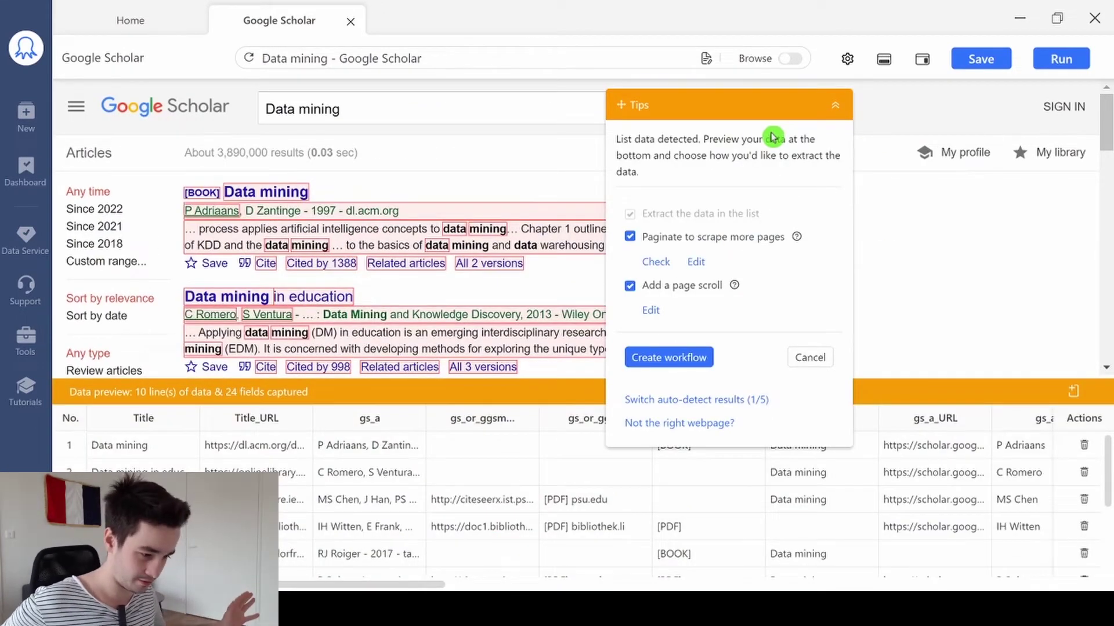
{"action": "scroll", "coordinate": [318, 256], "scroll_direction": "down", "scroll_amount": 15}
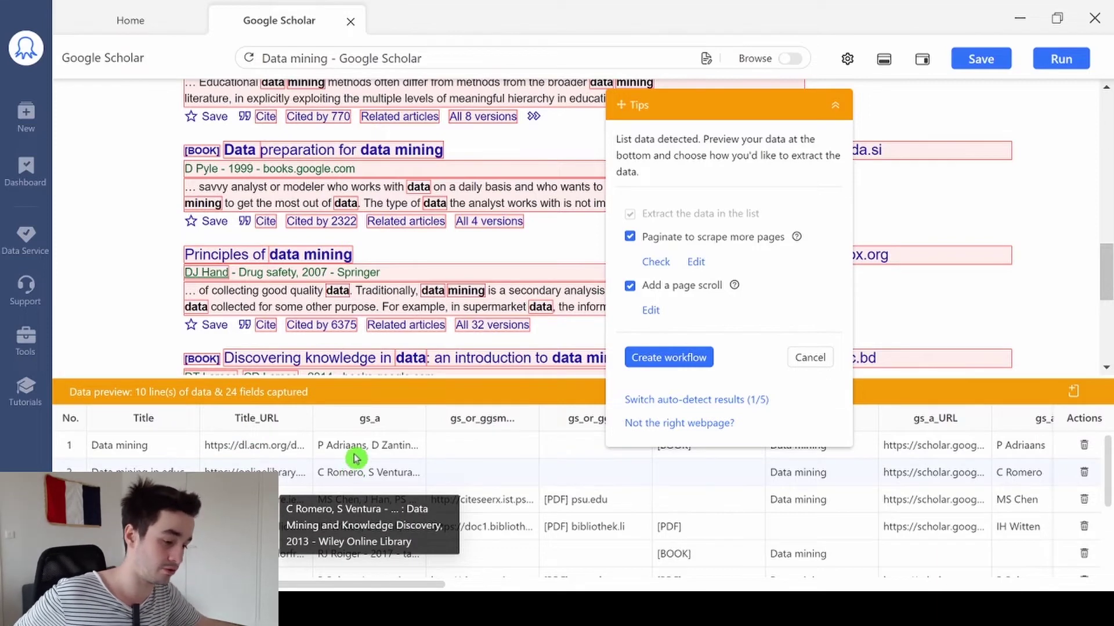
Rename the gs_a column to 'Author' after checking the preview's columns
{"action": "left_click", "coordinate": [156, 453]}
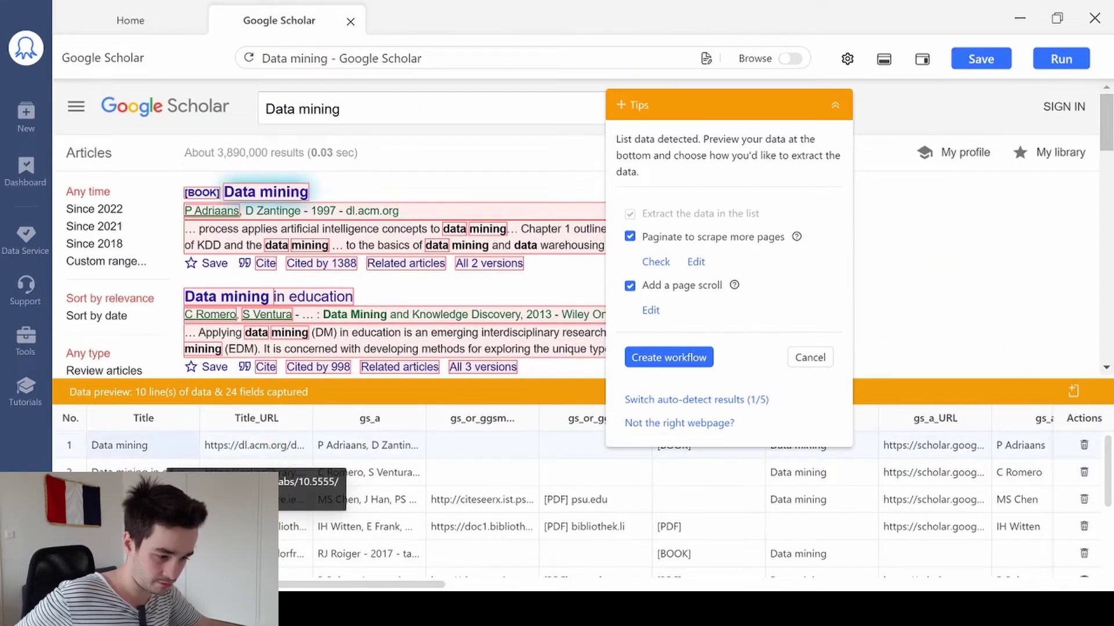
{"action": "left_click", "coordinate": [271, 456]}
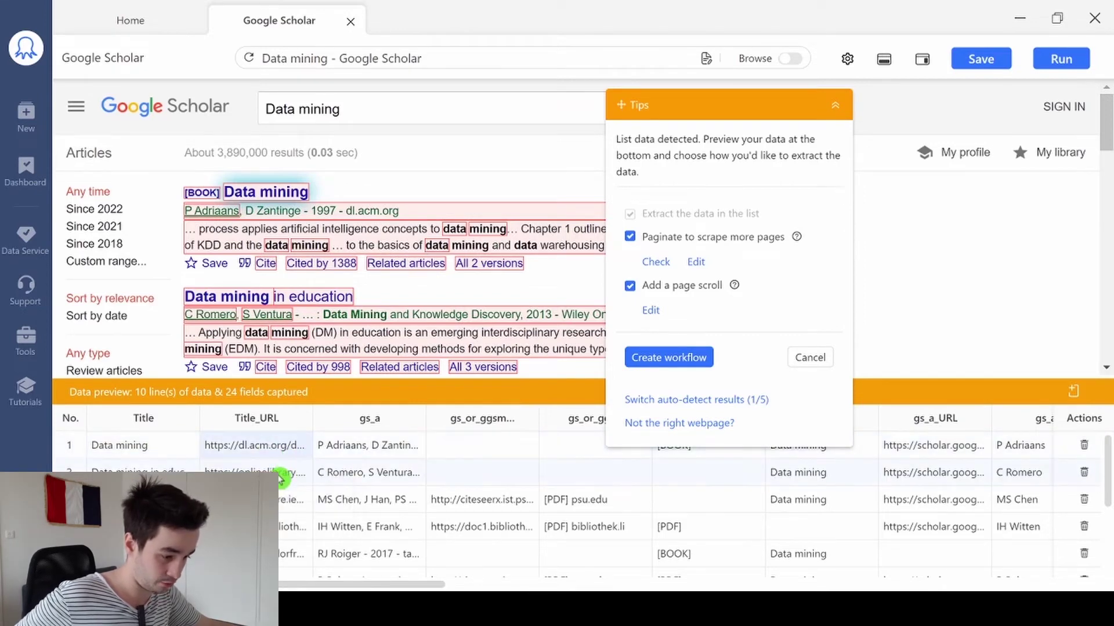
{"action": "left_click", "coordinate": [365, 450]}
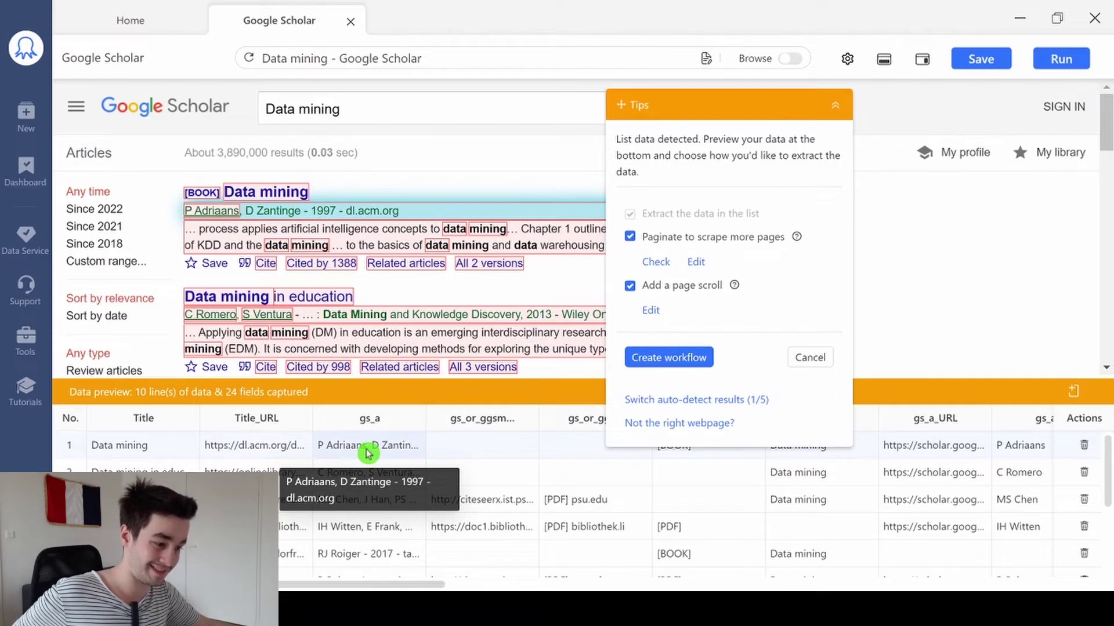
{"action": "double_click", "coordinate": [385, 418]}
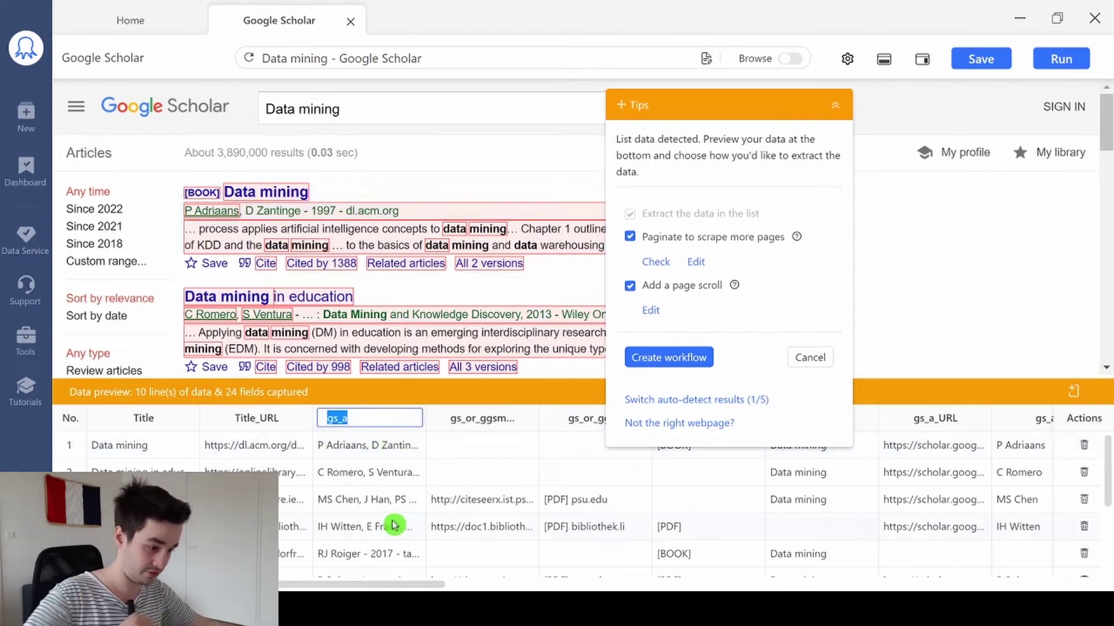
{"action": "type", "text": "Author"}
{"action": "key", "text": "Return"}
{"action": "scroll", "coordinate": [511, 517], "scroll_direction": "down", "scroll_amount": 3}
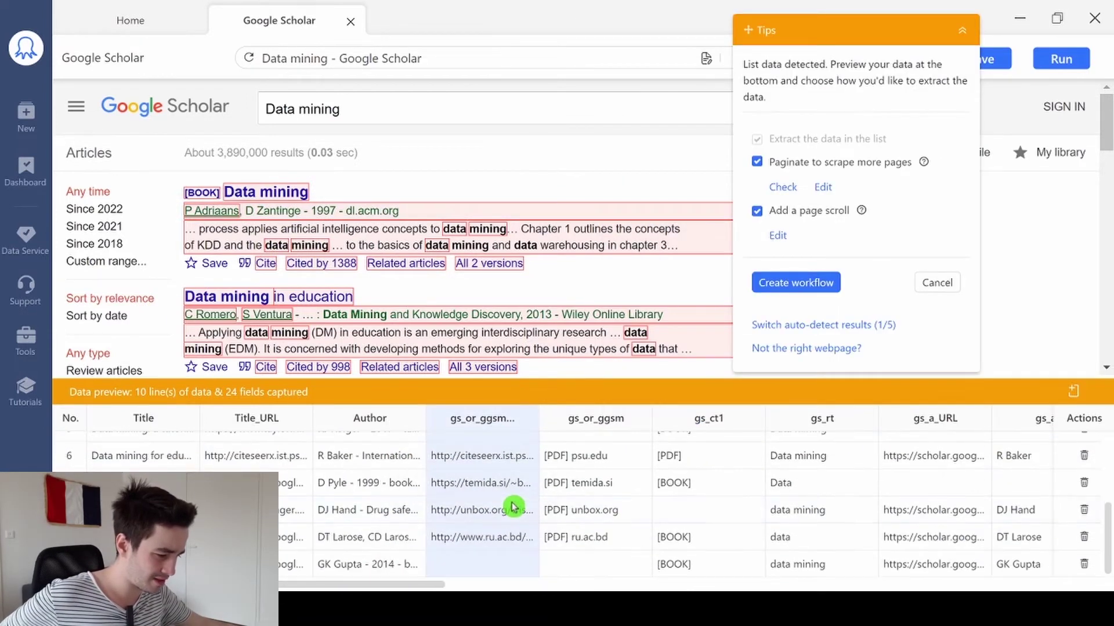
{"action": "scroll", "coordinate": [513, 506], "scroll_direction": "up", "scroll_amount": 3}
Delete the gs_or_ggsm, gs_ct1, gs_rt, gs_a_URL, gs_a1 and gs_a_URL2 fields
{"action": "mouse_move", "coordinate": [525, 420]}
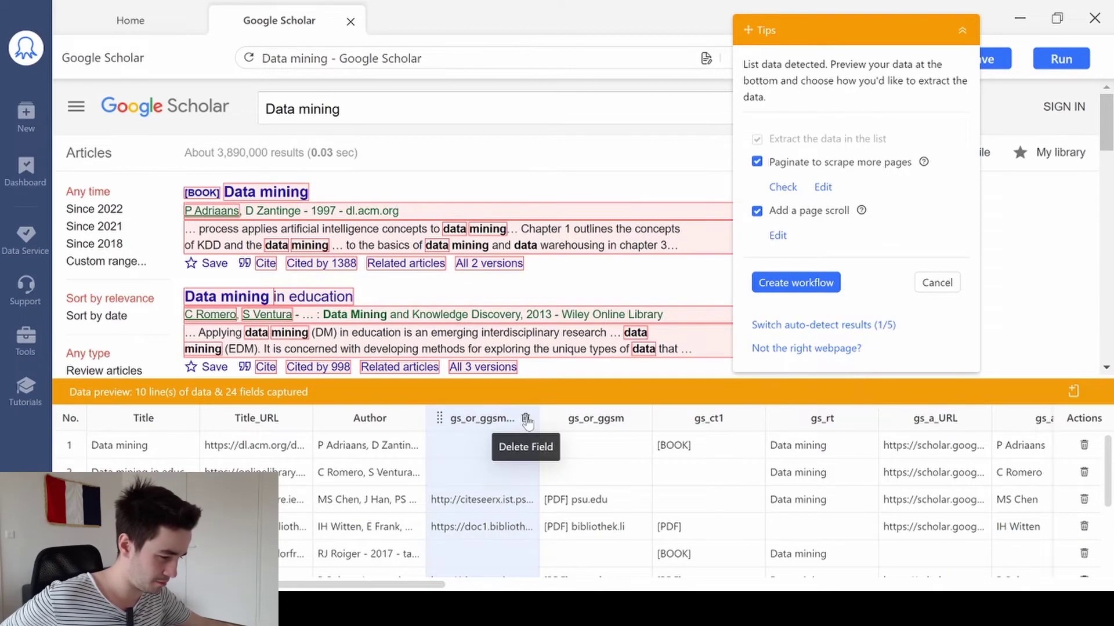
{"action": "left_click", "coordinate": [525, 419]}
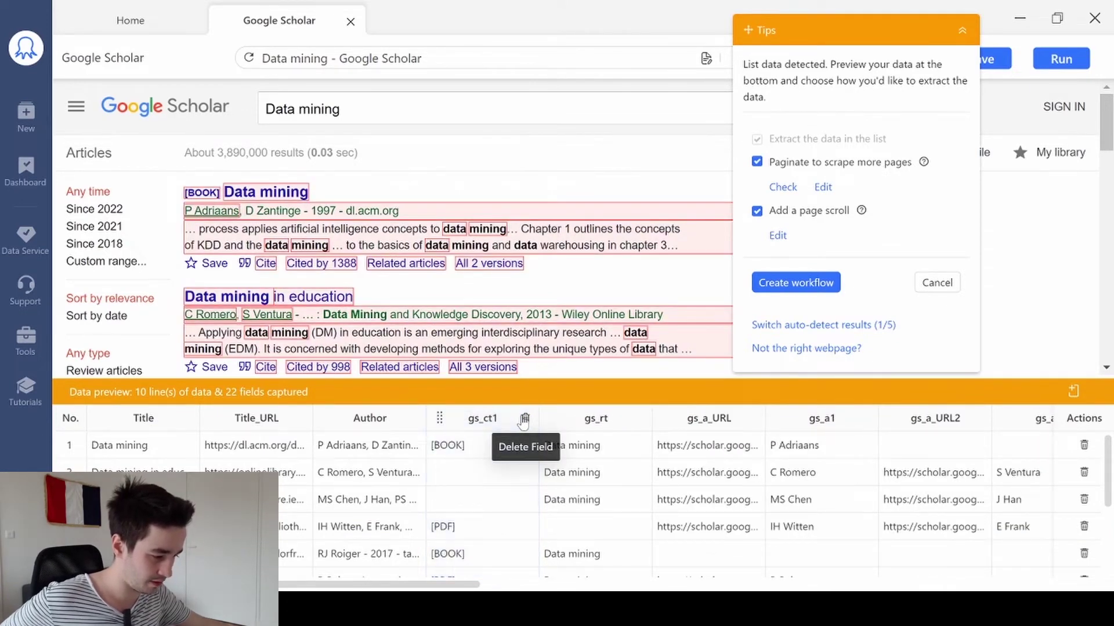
{"action": "left_click", "coordinate": [525, 418]}
{"action": "left_click", "coordinate": [524, 419]}
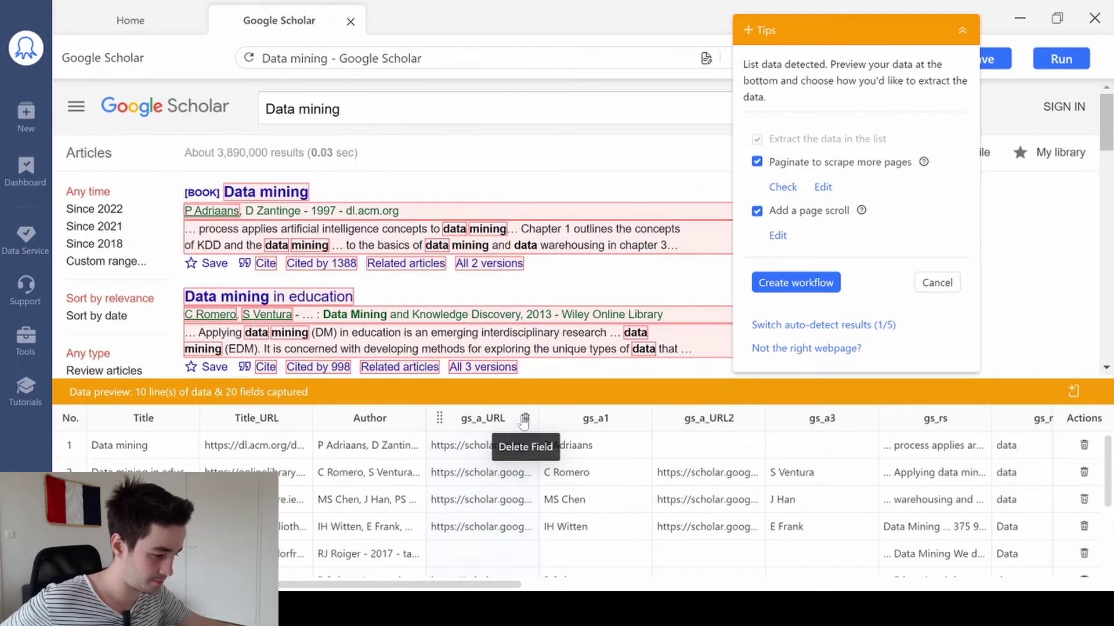
{"action": "left_click", "coordinate": [525, 419]}
{"action": "left_click", "coordinate": [525, 418]}
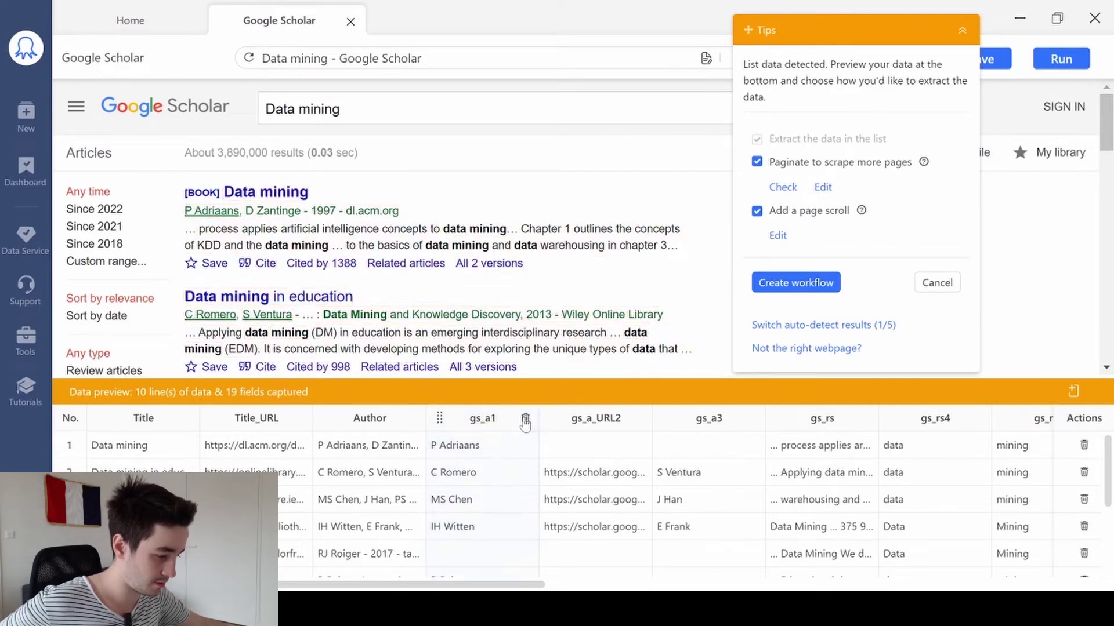
{"action": "left_click", "coordinate": [525, 419]}
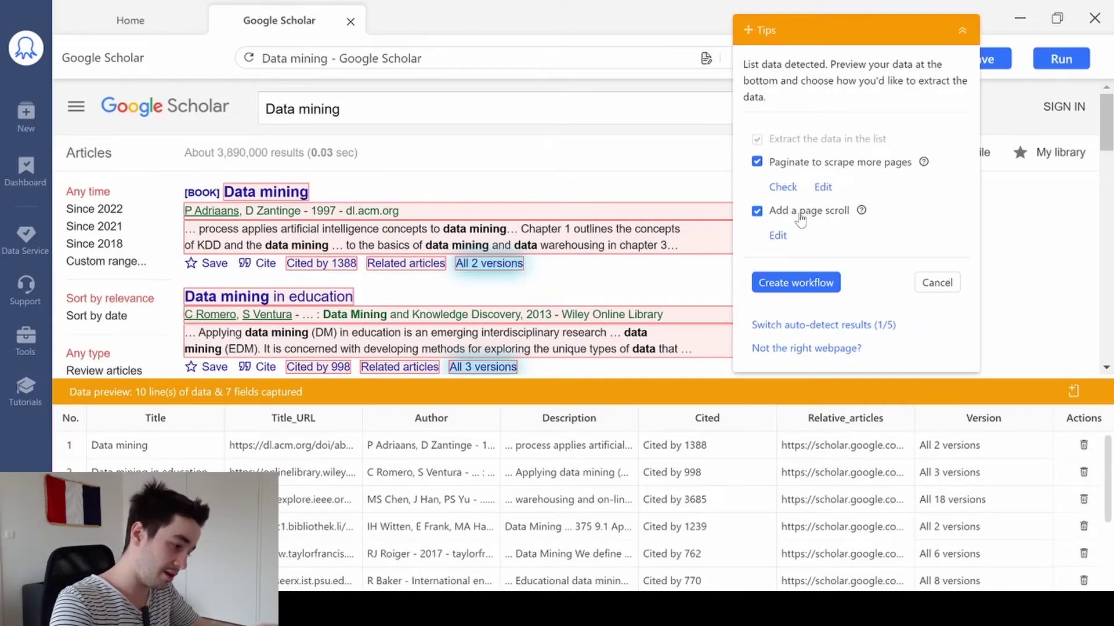
Disable the page scroll and generate the pagination and extraction workflow
{"action": "left_click", "coordinate": [800, 215]}
{"action": "scroll", "coordinate": [635, 182], "scroll_direction": "down", "scroll_amount": 10}
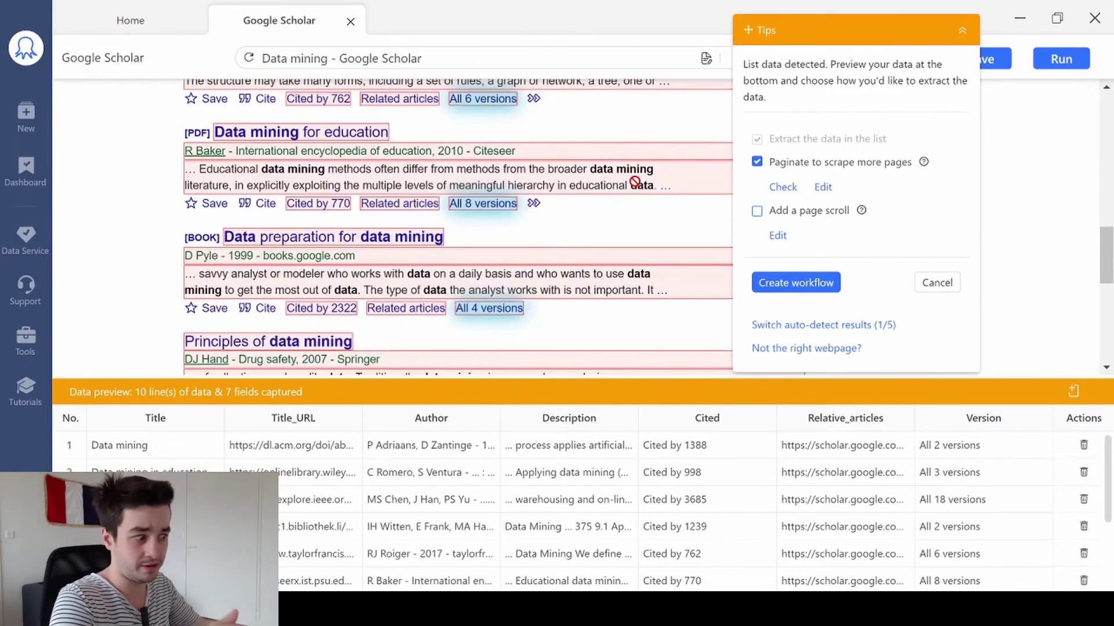
{"action": "scroll", "coordinate": [635, 181], "scroll_direction": "down", "scroll_amount": 5}
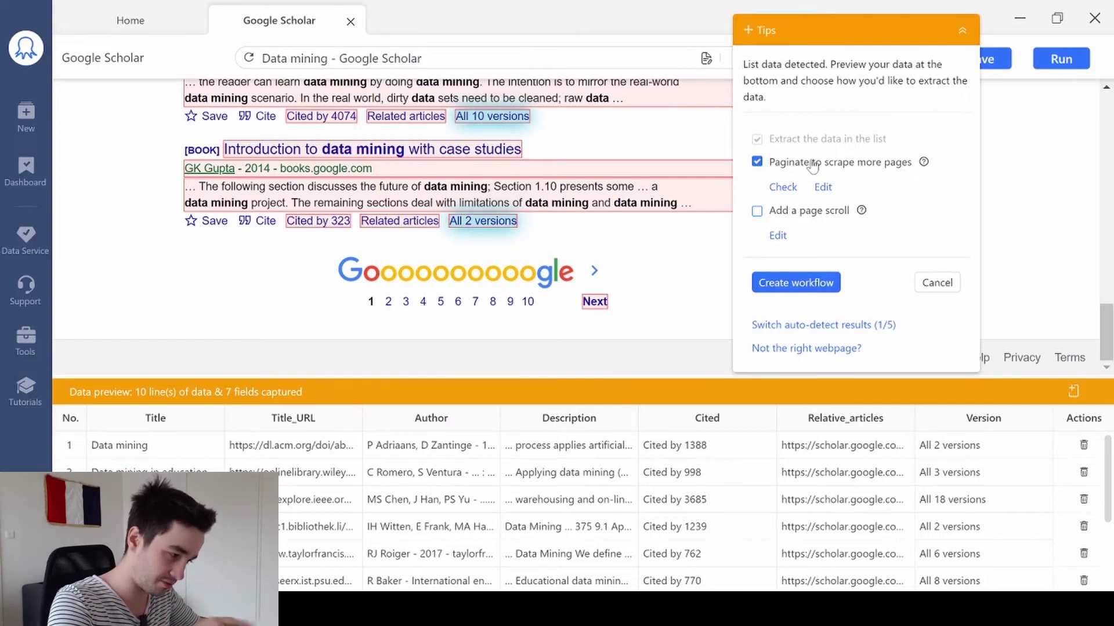
{"action": "left_click_drag", "start_coordinate": [903, 23], "coordinate": [226, 31]}
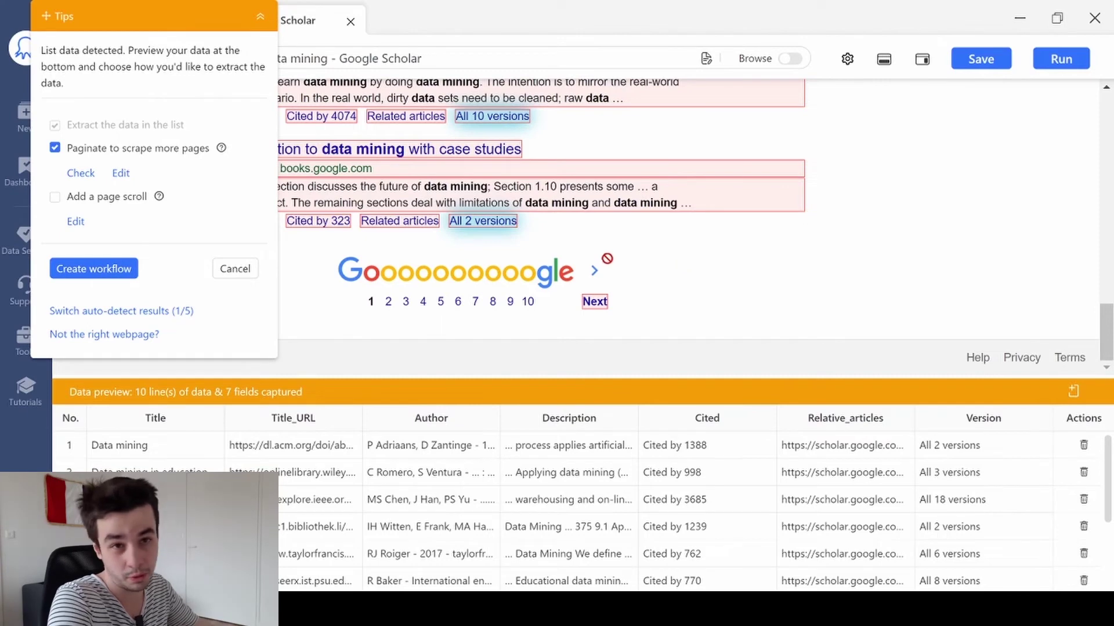
{"action": "left_click", "coordinate": [100, 273]}
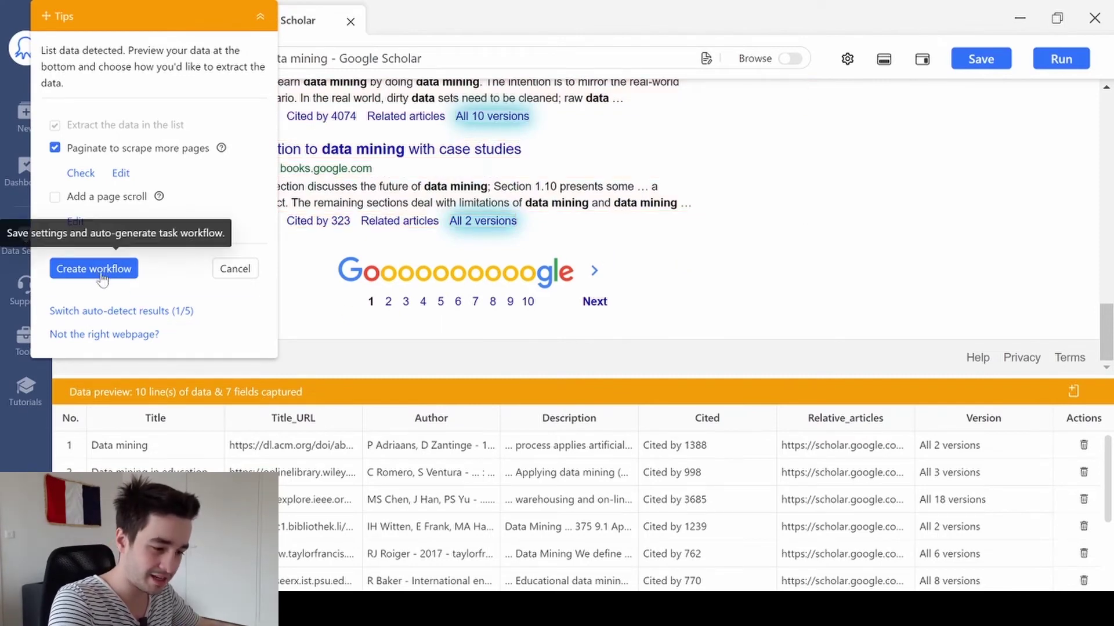
Make the Pagination loop exit after 10 repeats
{"action": "left_click", "coordinate": [130, 281]}
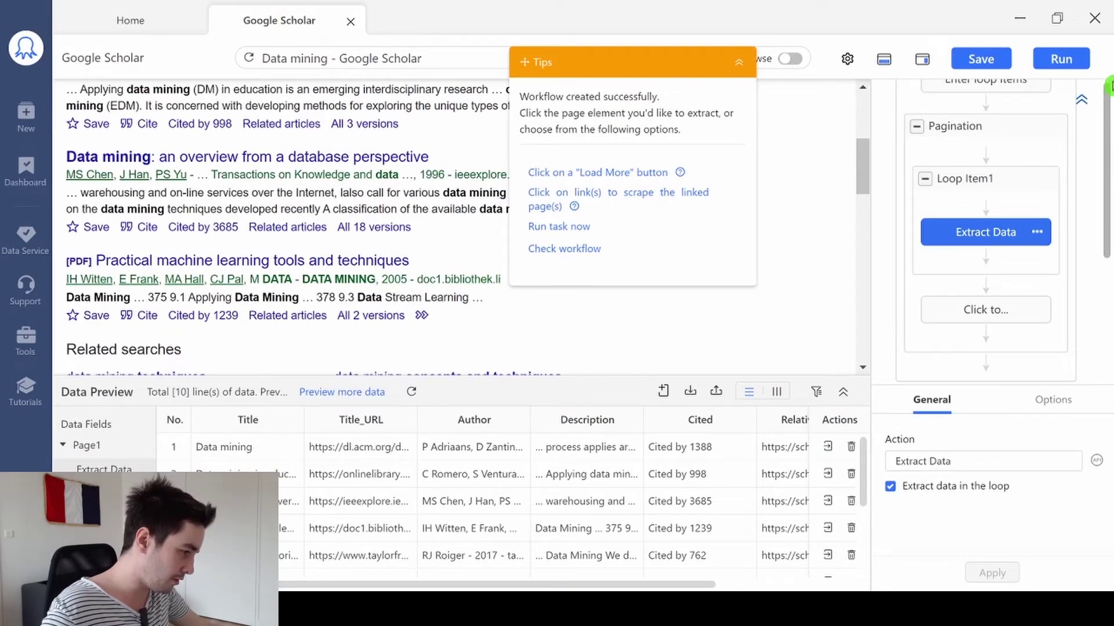
{"action": "scroll", "coordinate": [1066, 159], "scroll_direction": "up", "scroll_amount": 3}
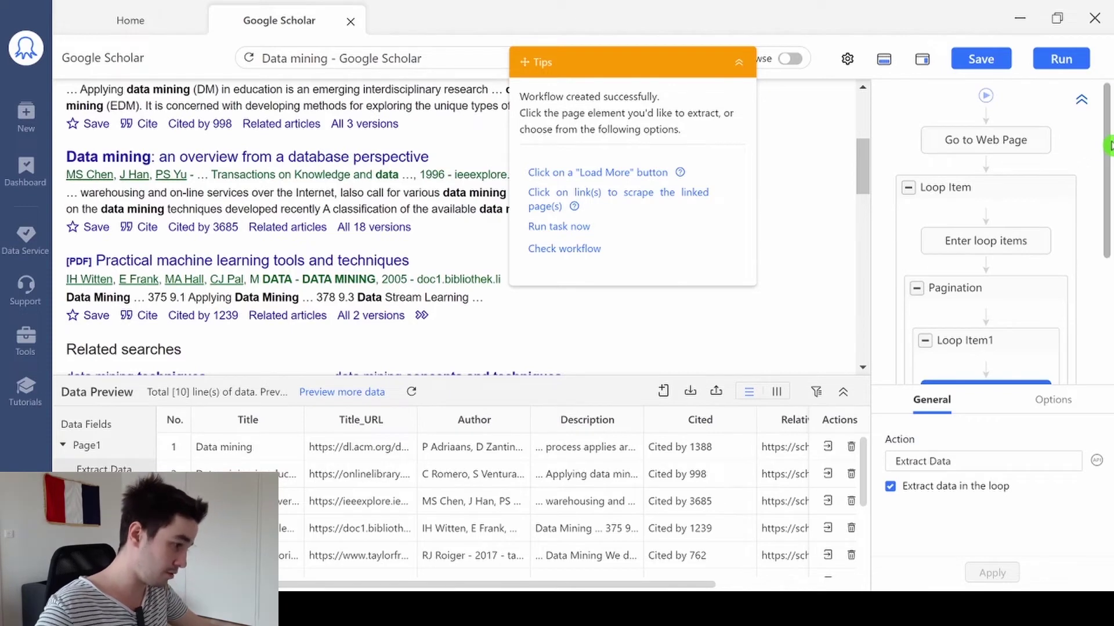
{"action": "left_click_drag", "start_coordinate": [1109, 145], "coordinate": [1109, 165]}
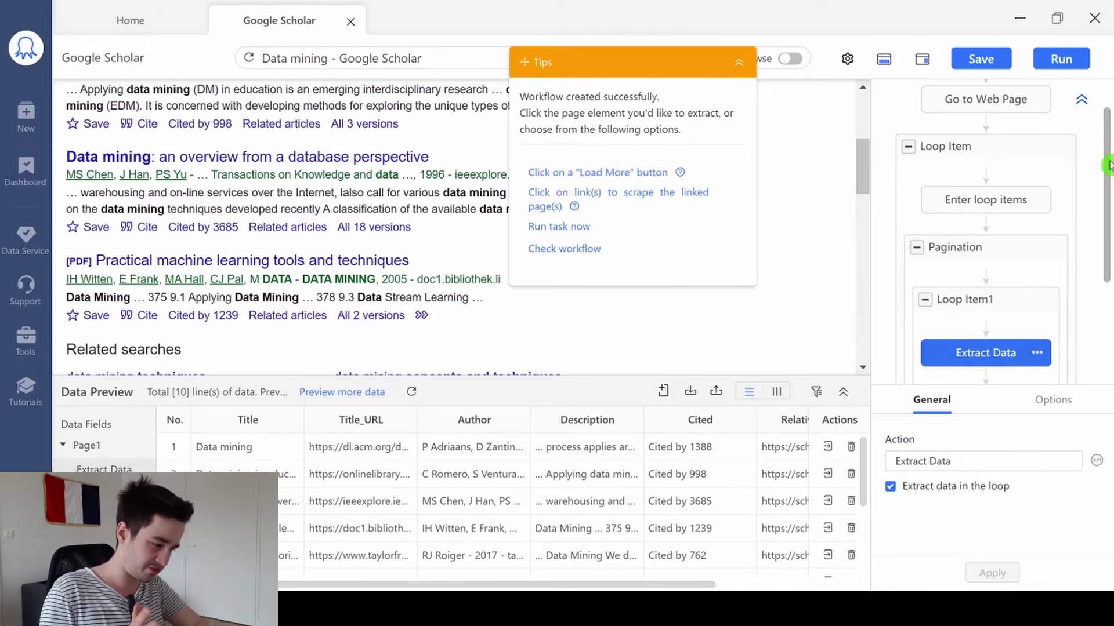
{"action": "left_click", "coordinate": [974, 257]}
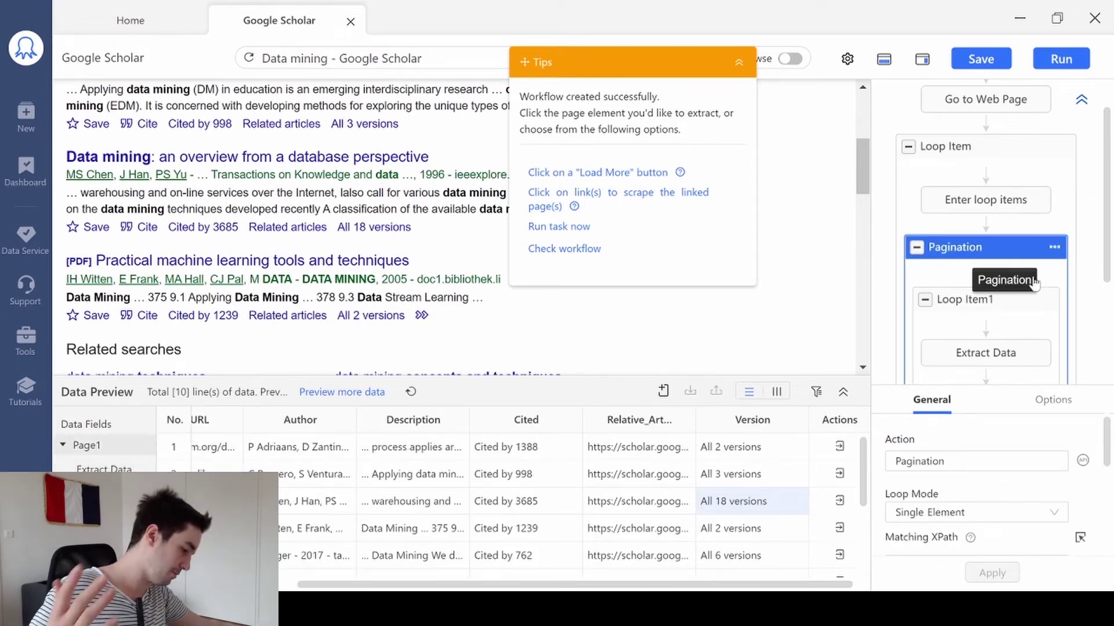
{"action": "scroll", "coordinate": [1081, 458], "scroll_direction": "down", "scroll_amount": 3}
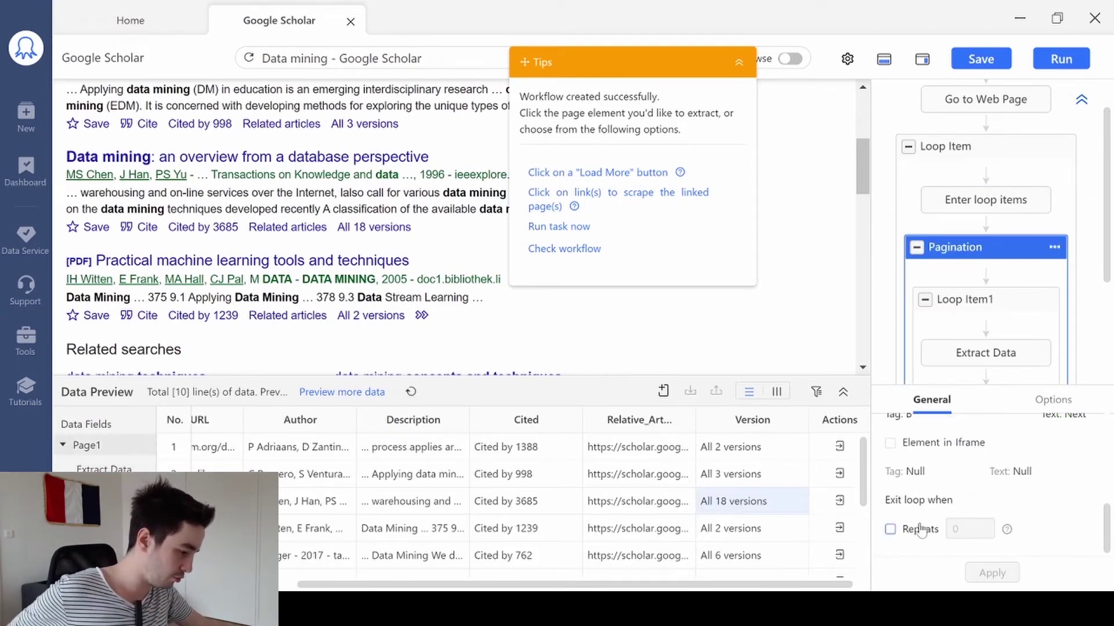
{"action": "left_click", "coordinate": [921, 530]}
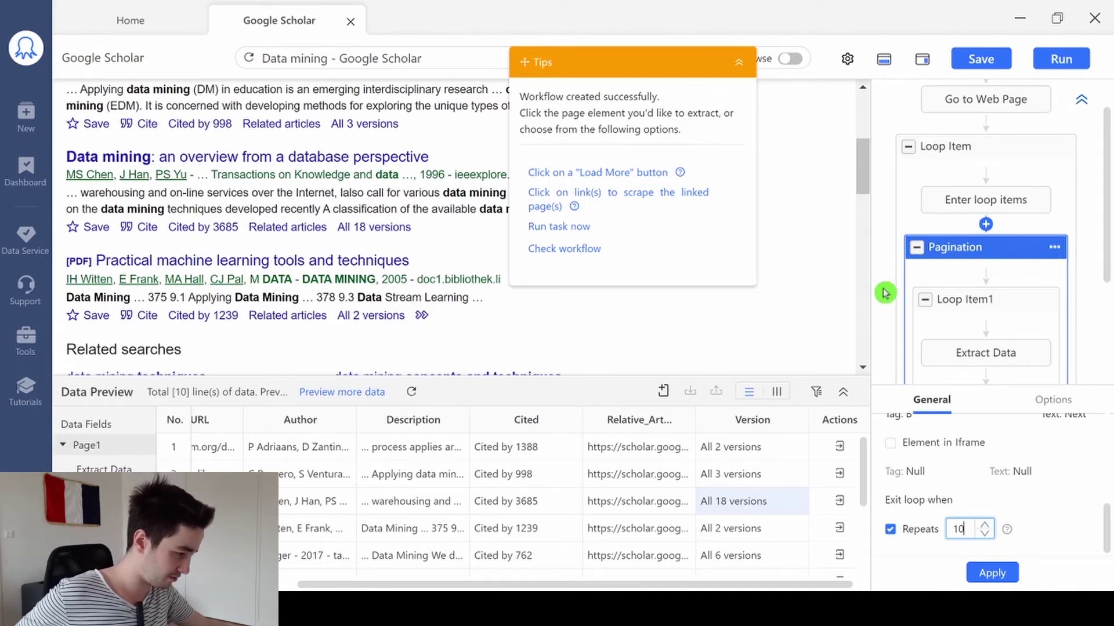
{"action": "left_click", "coordinate": [991, 581]}
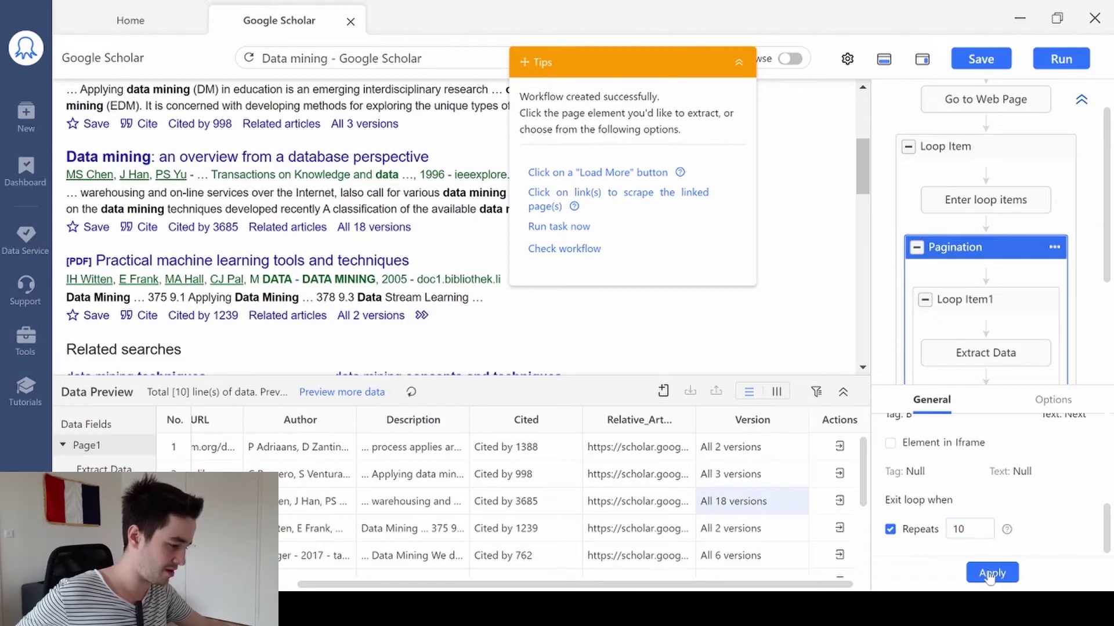
Give the Extract Data step a 3-second wait before action
{"action": "left_click", "coordinate": [987, 332]}
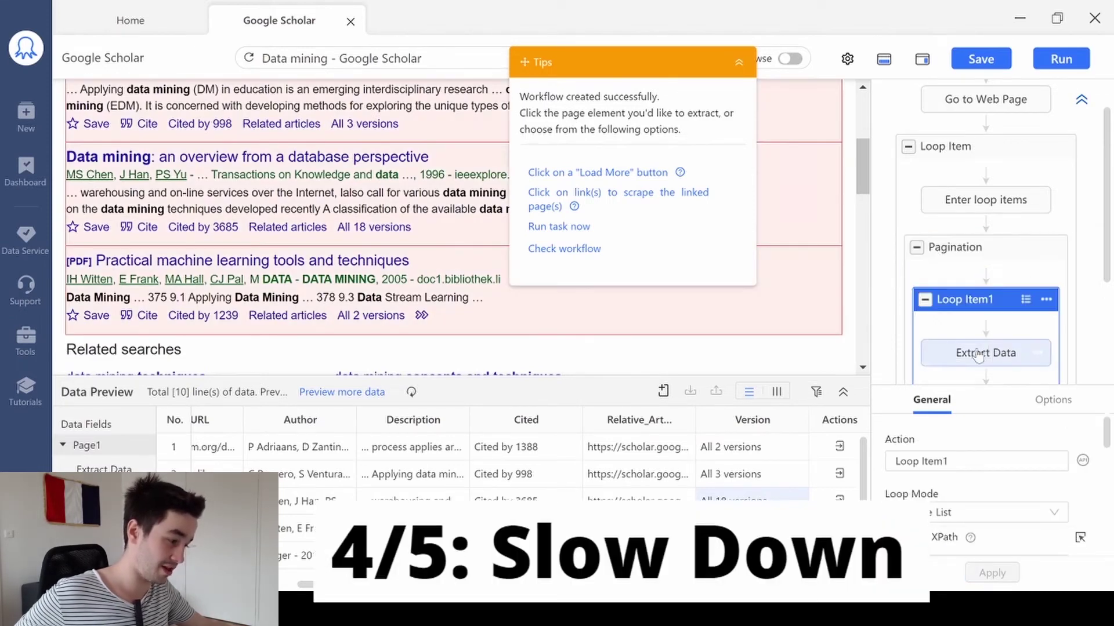
{"action": "left_click", "coordinate": [972, 351]}
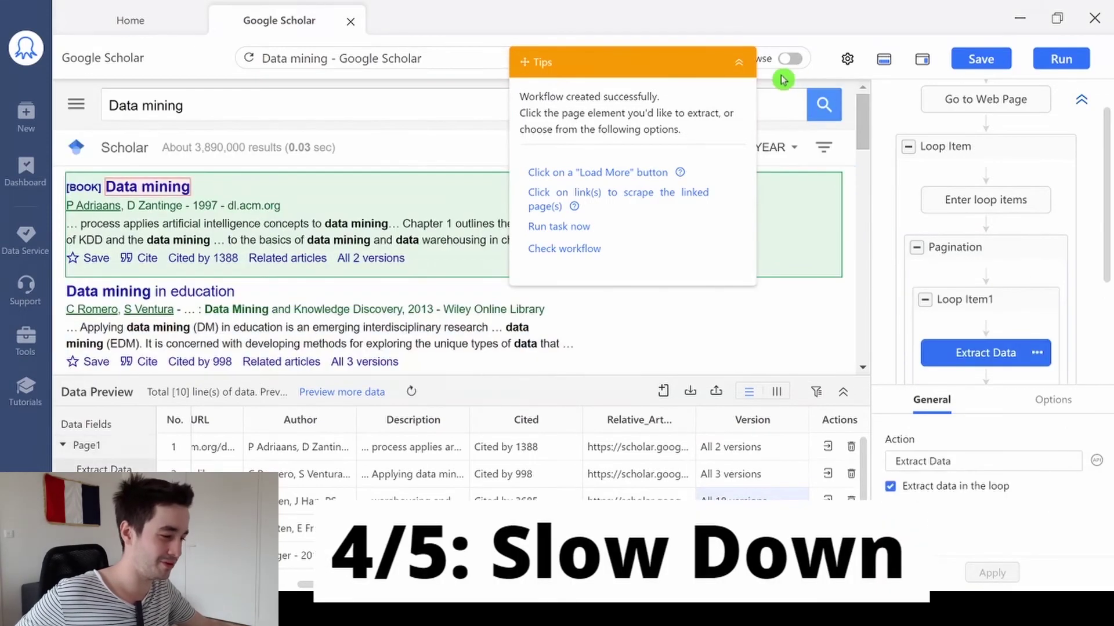
{"action": "left_click", "coordinate": [738, 62]}
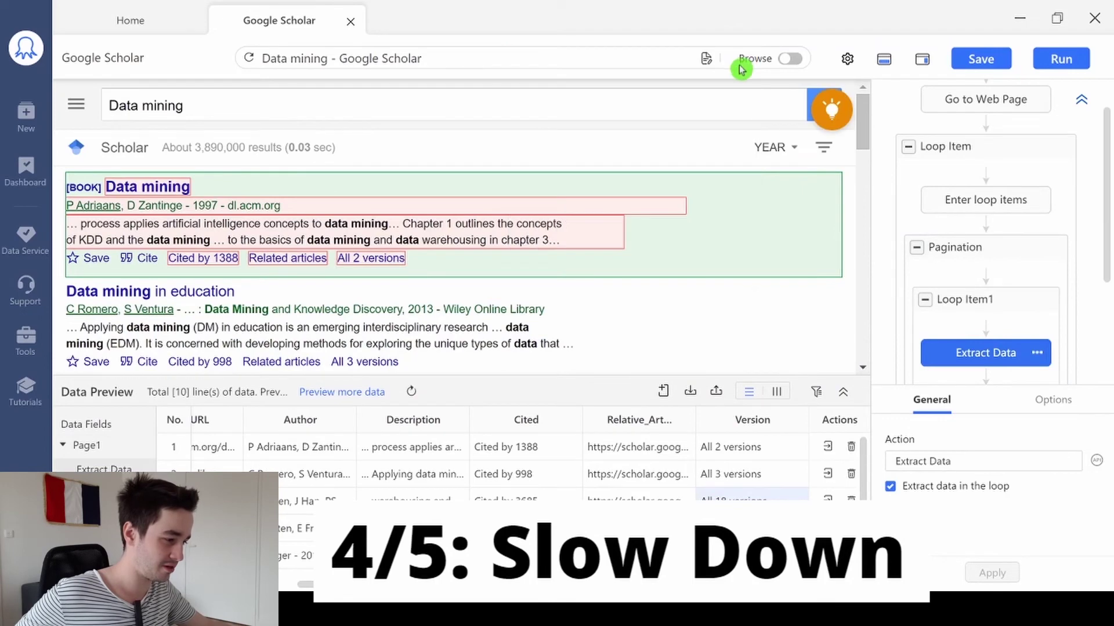
{"action": "left_click", "coordinate": [1036, 401]}
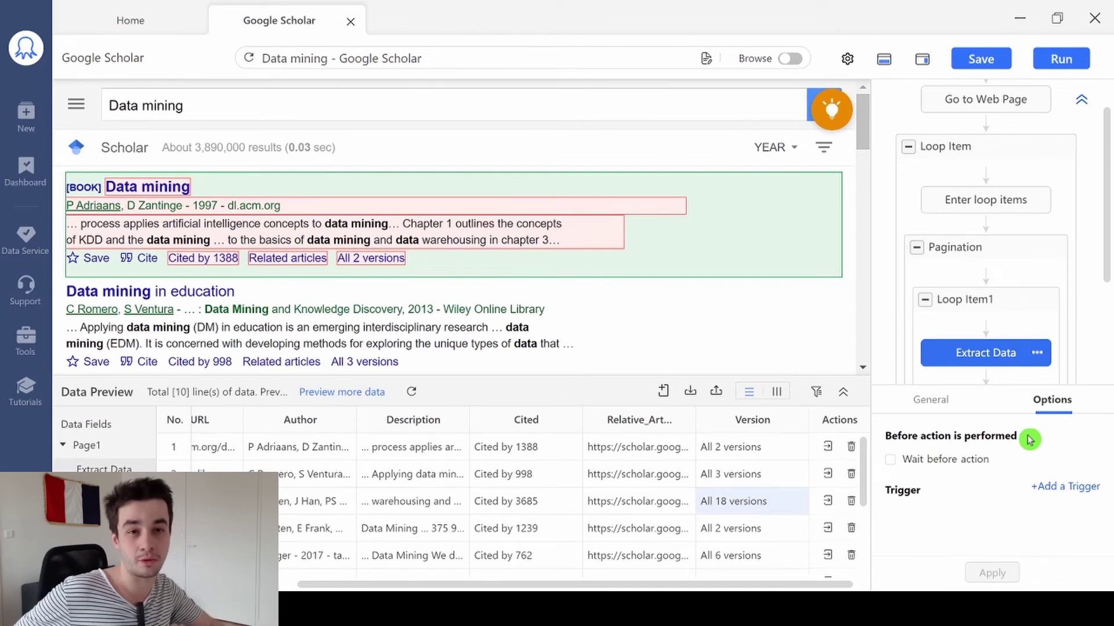
{"action": "left_click", "coordinate": [1029, 440]}
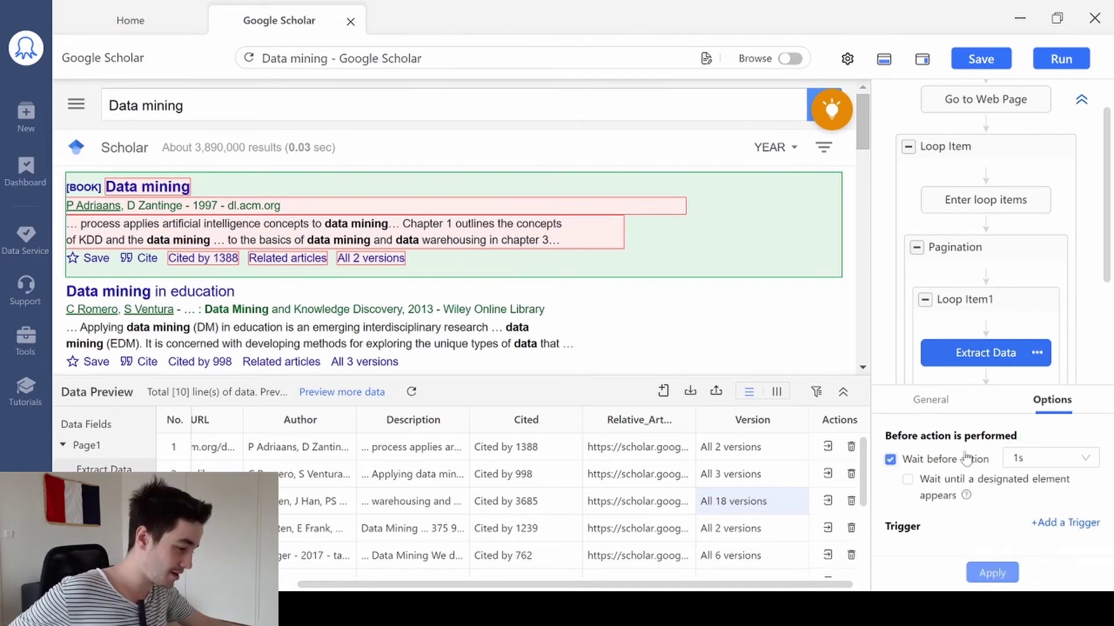
{"action": "left_click", "coordinate": [1051, 461]}
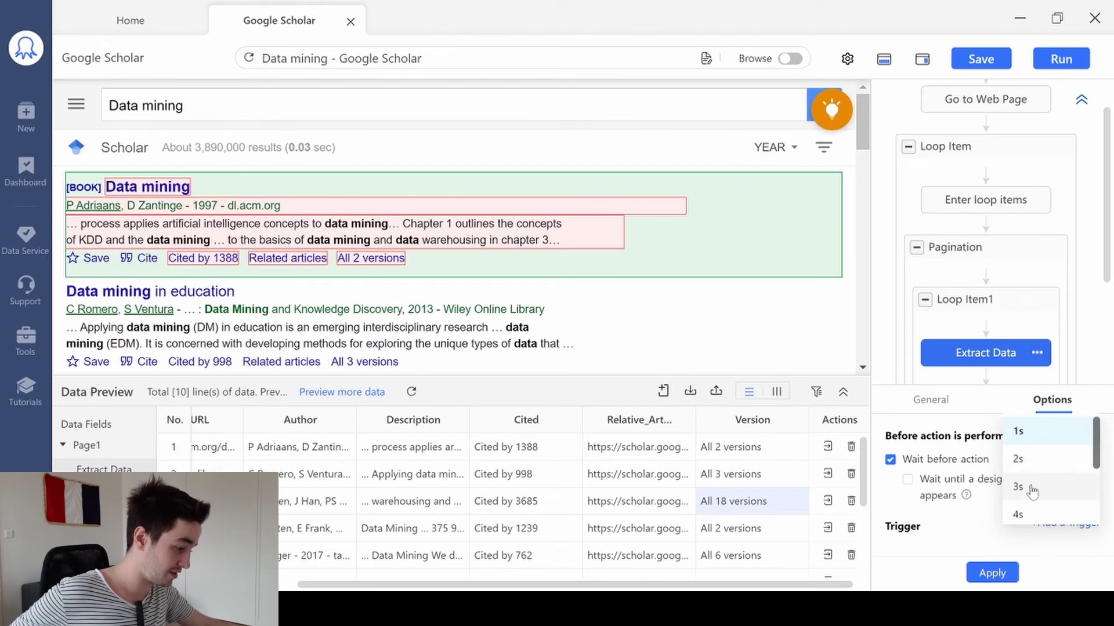
{"action": "left_click", "coordinate": [1031, 489]}
{"action": "left_click", "coordinate": [992, 573]}
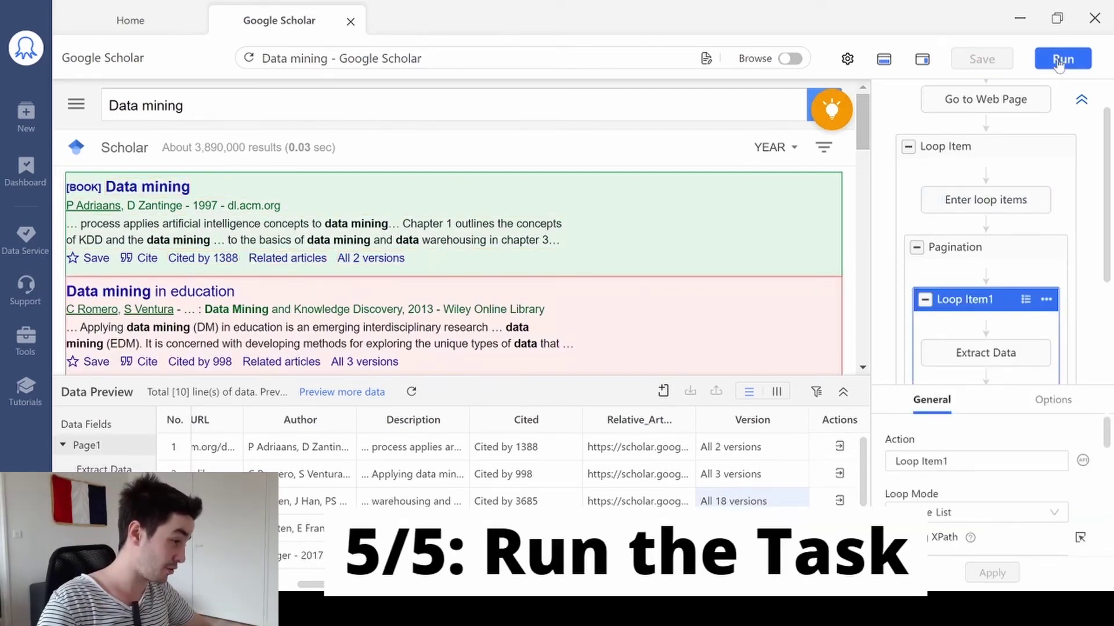
Run the Google Scholar scraping task, then export the 299 results to Google Scholar.xlsx
{"action": "left_click", "coordinate": [1062, 60]}
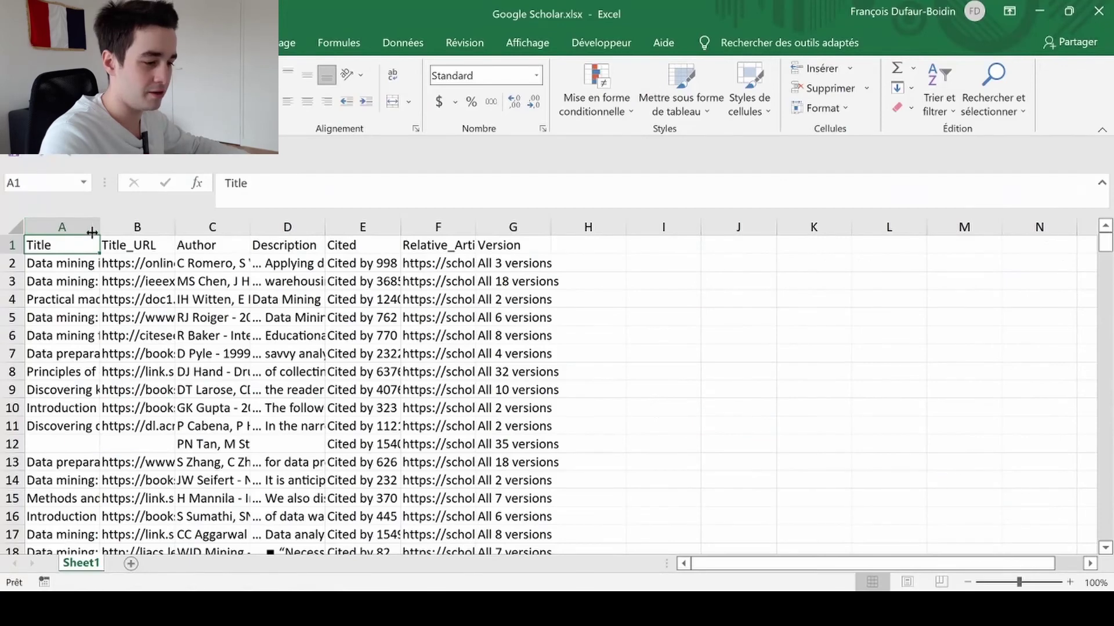
Widen the Title, Title_URL, Author and Description columns (A–D) so their text reads fully
{"action": "left_click_drag", "start_coordinate": [100, 227], "coordinate": [206, 227]}
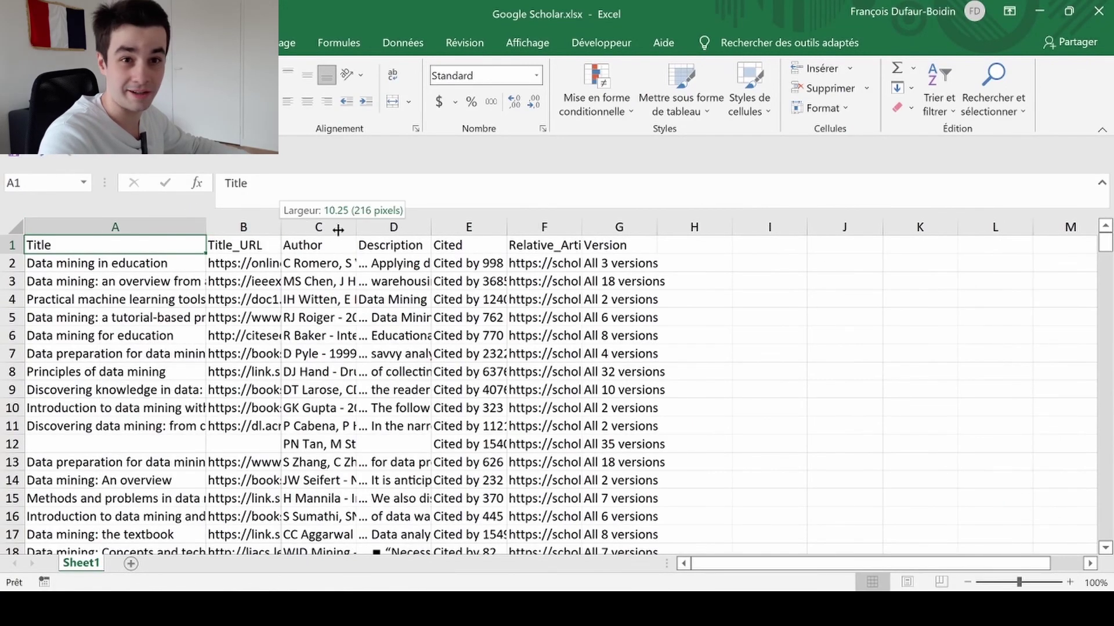
{"action": "left_click_drag", "start_coordinate": [281, 227], "coordinate": [340, 227]}
{"action": "left_click_drag", "start_coordinate": [416, 227], "coordinate": [465, 226]}
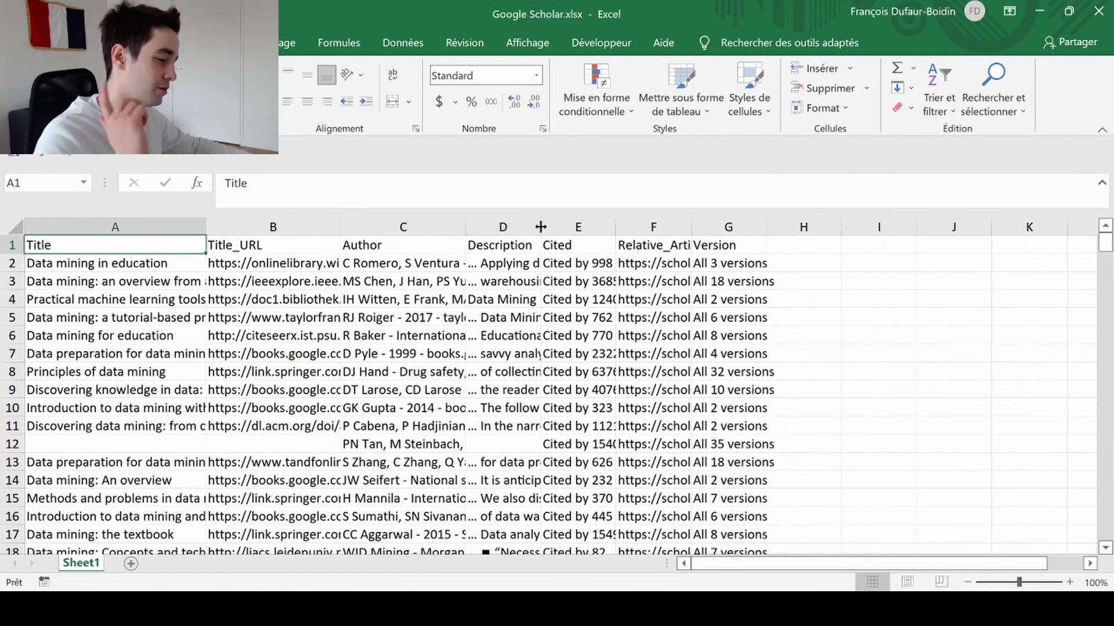
{"action": "left_click_drag", "start_coordinate": [591, 222], "coordinate": [583, 226]}
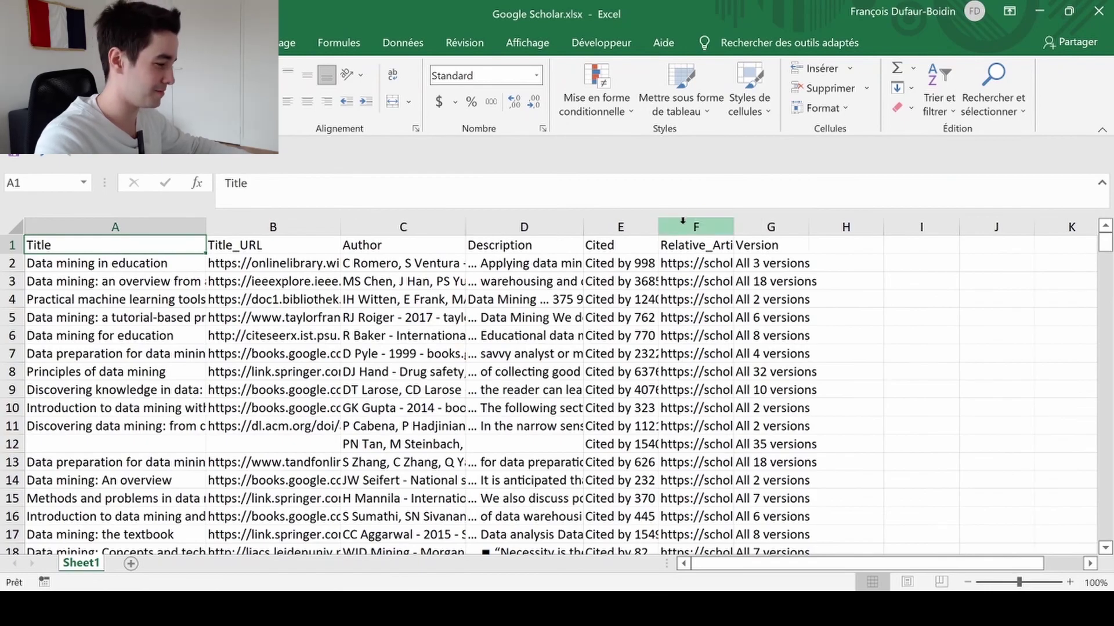